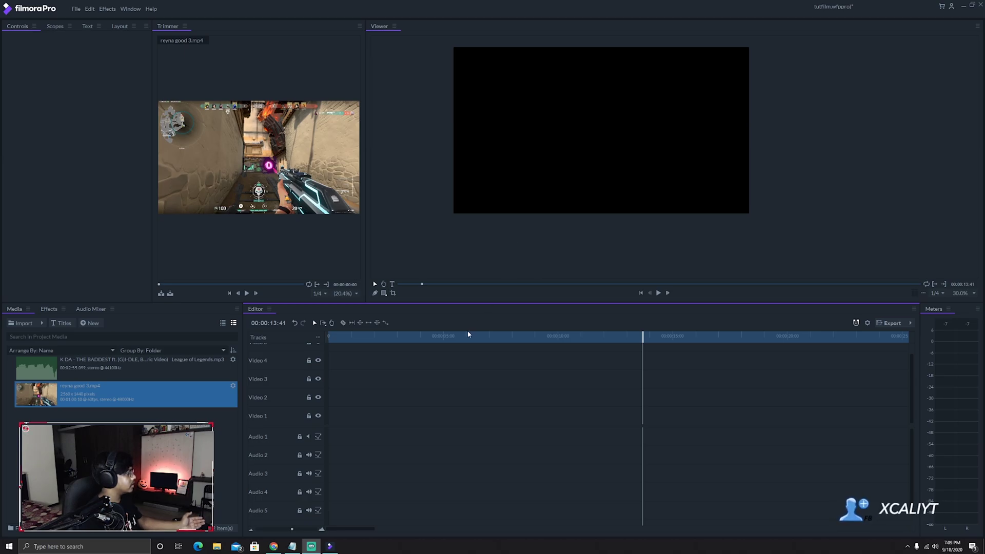
Step: Place reyna good 3.mp4 at 0:00 on Video 1, add the K DA song on Audio 2, and preview
{"action": "left_click", "coordinate": [153, 418]}
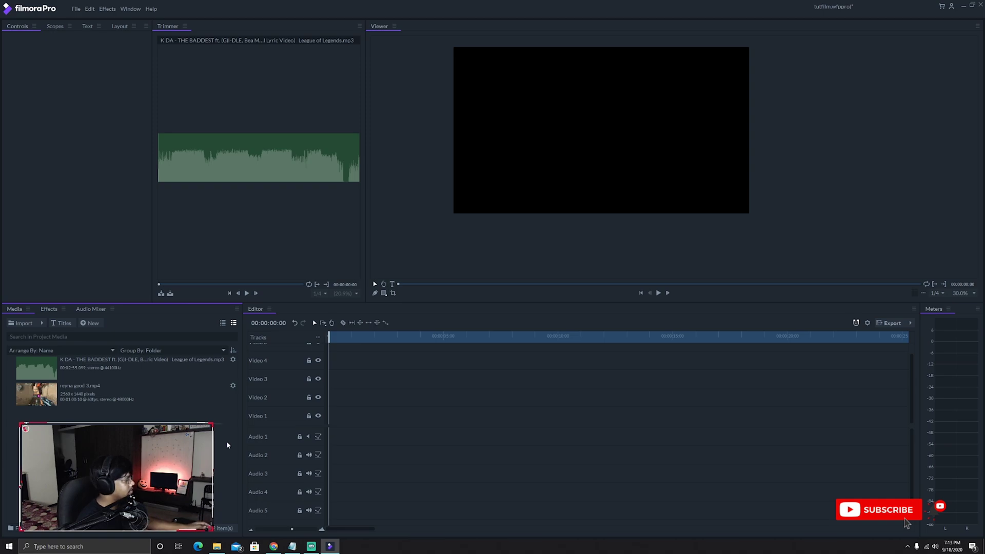
{"action": "left_click_drag", "start_coordinate": [205, 395], "coordinate": [356, 417]}
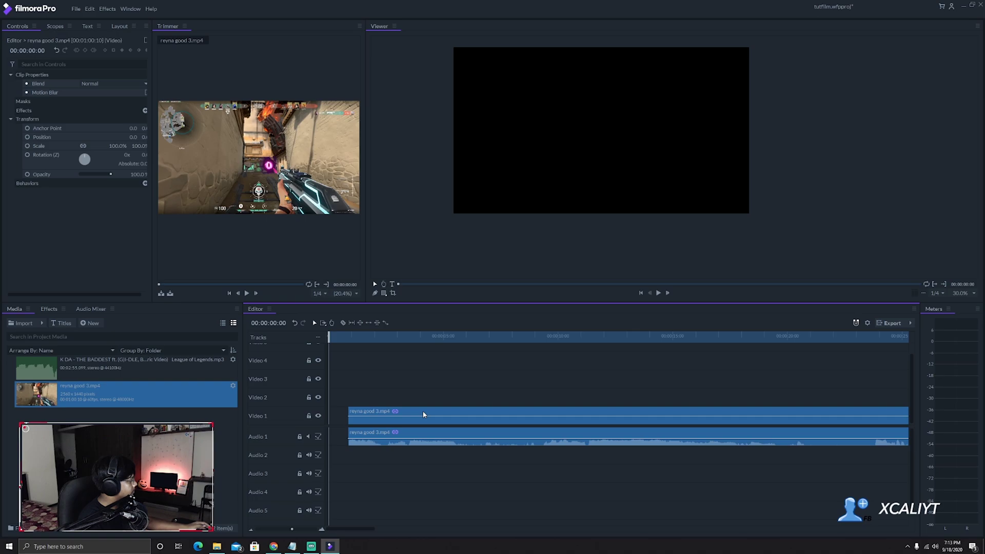
{"action": "left_click_drag", "start_coordinate": [423, 414], "coordinate": [402, 412]}
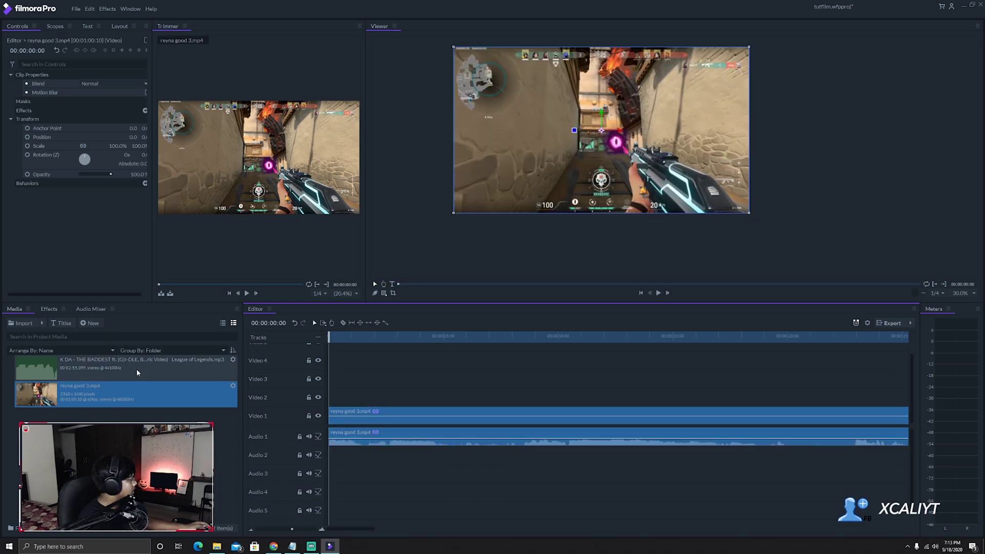
{"action": "left_click_drag", "start_coordinate": [129, 367], "coordinate": [331, 461]}
{"action": "key", "text": "space"}
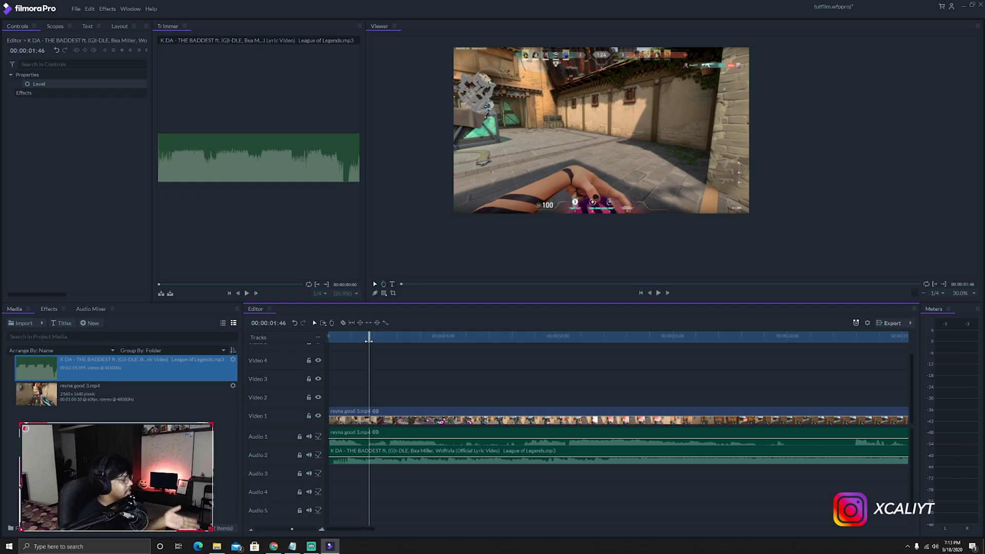
Step: Split the Video 1 clip at 00:00:19:56, delete the earlier part, and slide the rest to 0:00
{"action": "left_click_drag", "start_coordinate": [368, 340], "coordinate": [288, 344]}
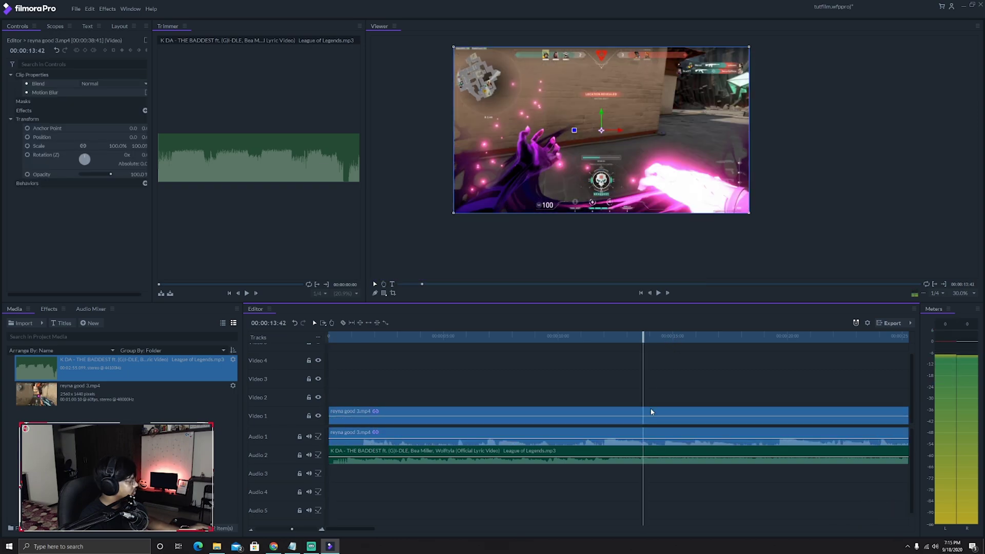
{"action": "left_click", "coordinate": [598, 420]}
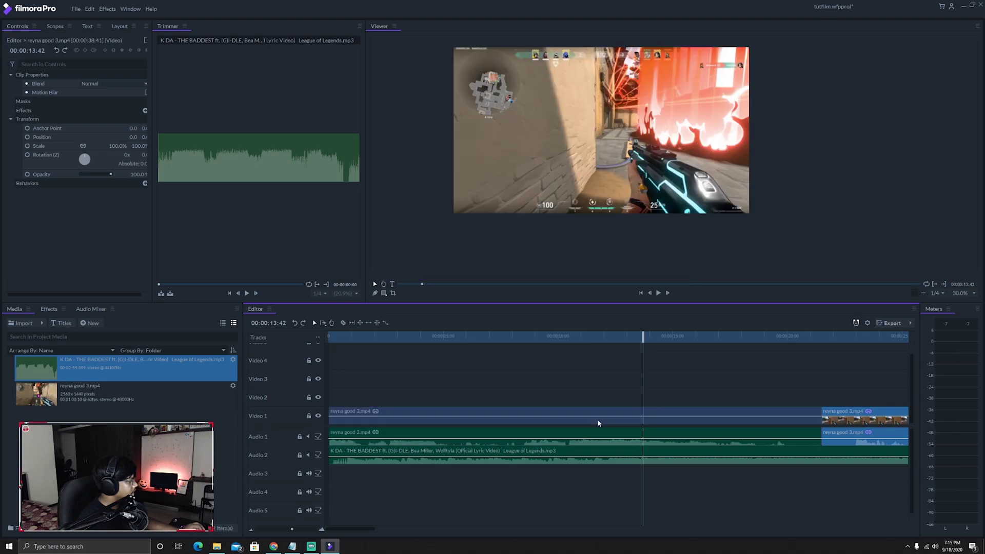
{"action": "left_click_drag", "start_coordinate": [641, 342], "coordinate": [786, 340]}
{"action": "left_click", "coordinate": [788, 415]}
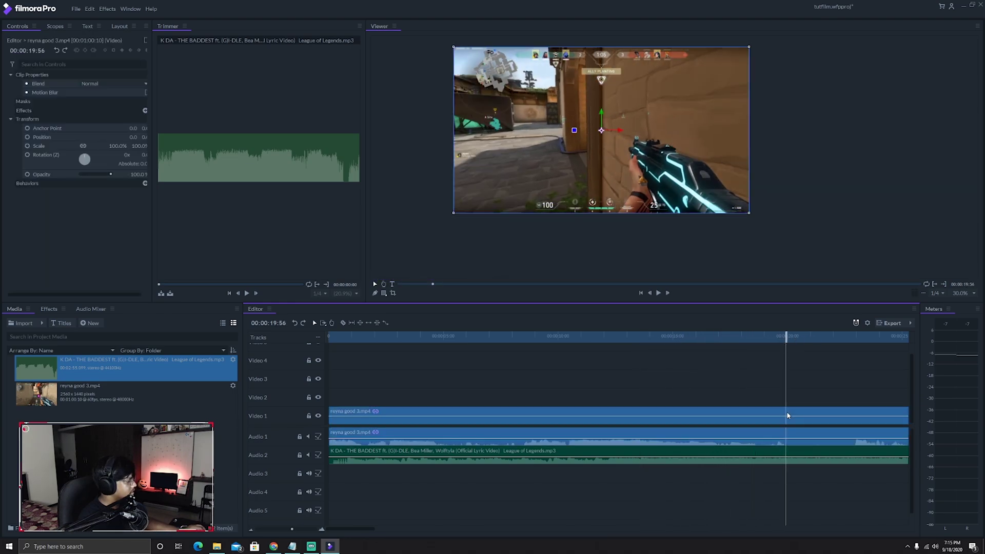
{"action": "left_click", "coordinate": [787, 412]}
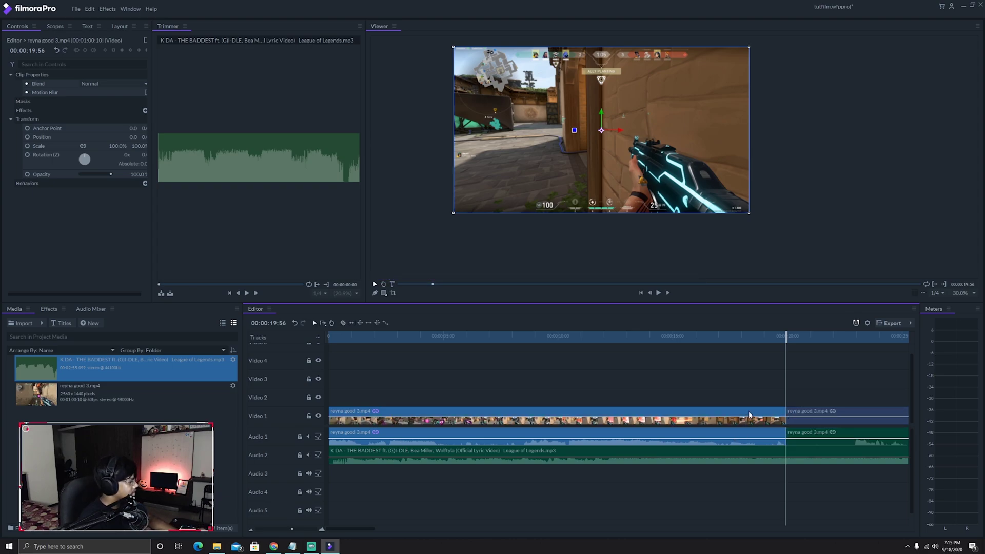
{"action": "key", "text": "Delete"}
{"action": "left_click_drag", "start_coordinate": [802, 414], "coordinate": [342, 414]}
Step: Play back the trimmed timeline from about 8 seconds, then return to the start
{"action": "left_click", "coordinate": [431, 336]}
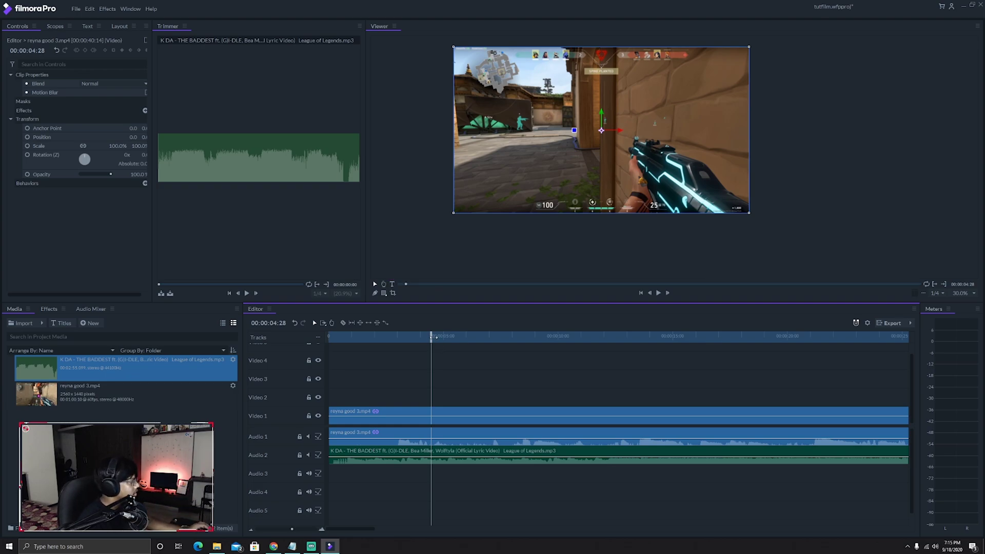
{"action": "left_click_drag", "start_coordinate": [439, 338], "coordinate": [547, 340]}
{"action": "key", "text": "space"}
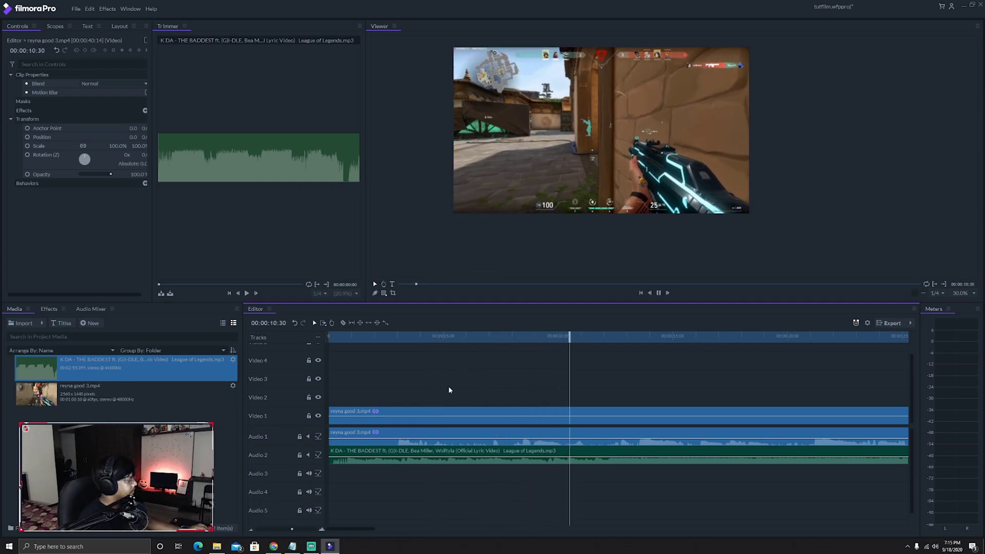
{"action": "key", "text": "space"}
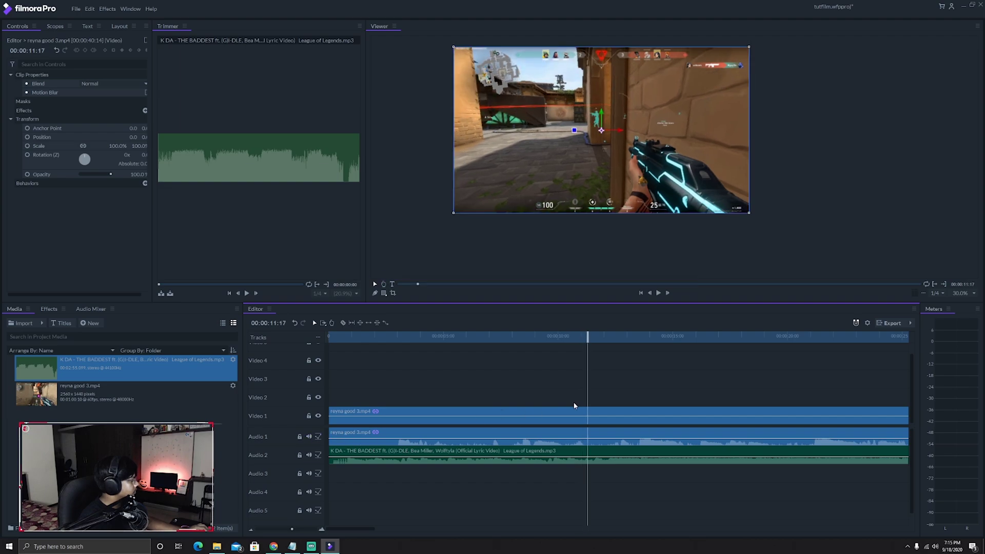
{"action": "key", "text": "space"}
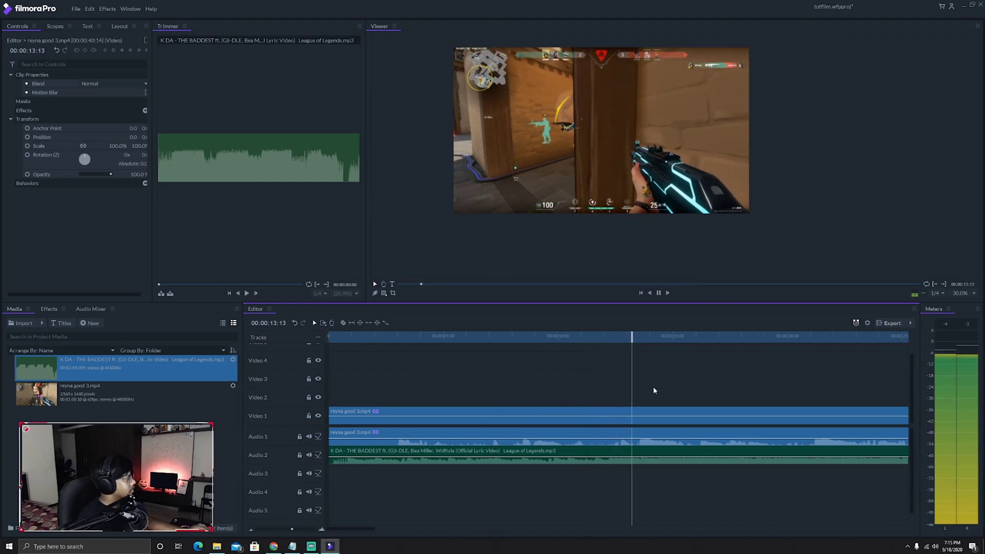
{"action": "key", "text": "space"}
{"action": "left_click_drag", "start_coordinate": [652, 338], "coordinate": [616, 343]}
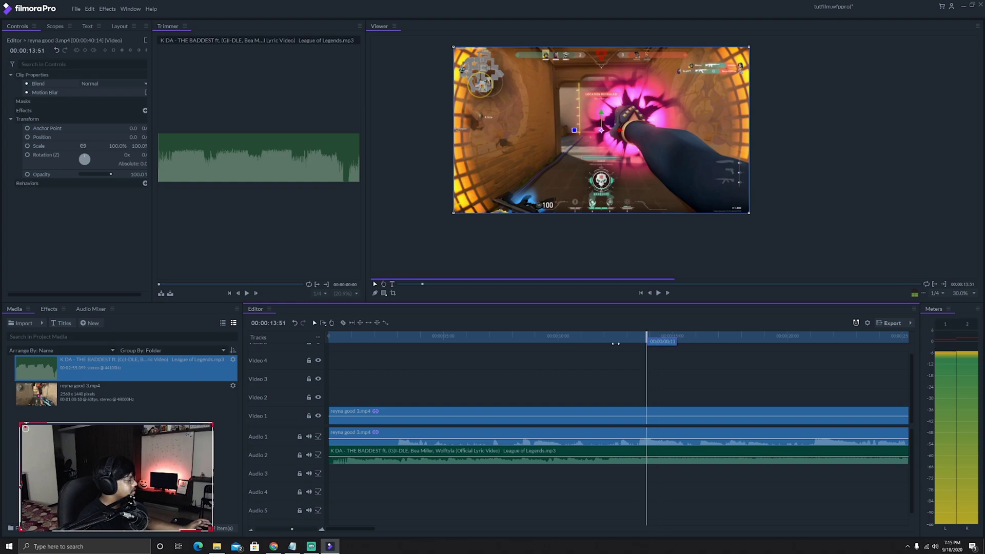
{"action": "key", "text": "Home"}
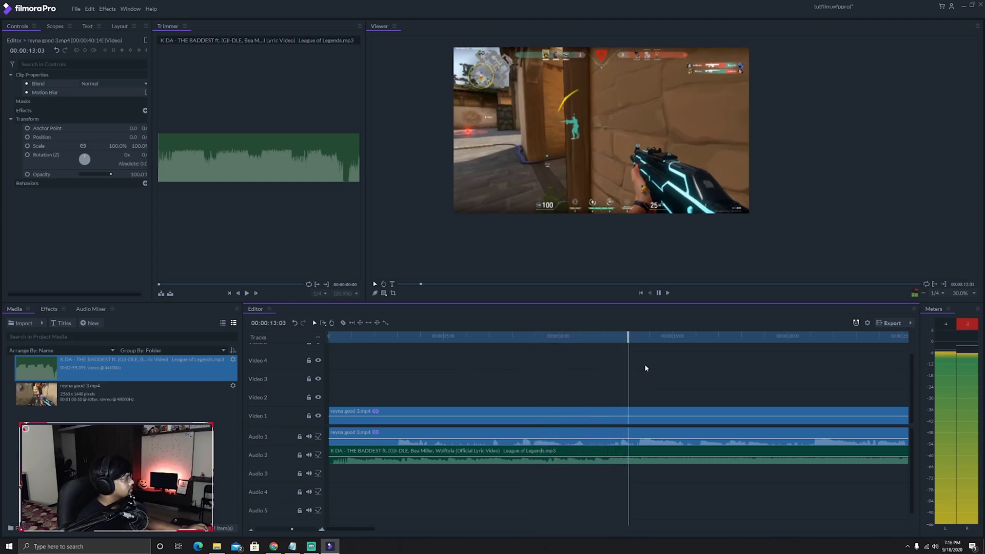
Step: Cut the Video 3 clip at 19:53 and delete its front piece
{"action": "key", "text": "space"}
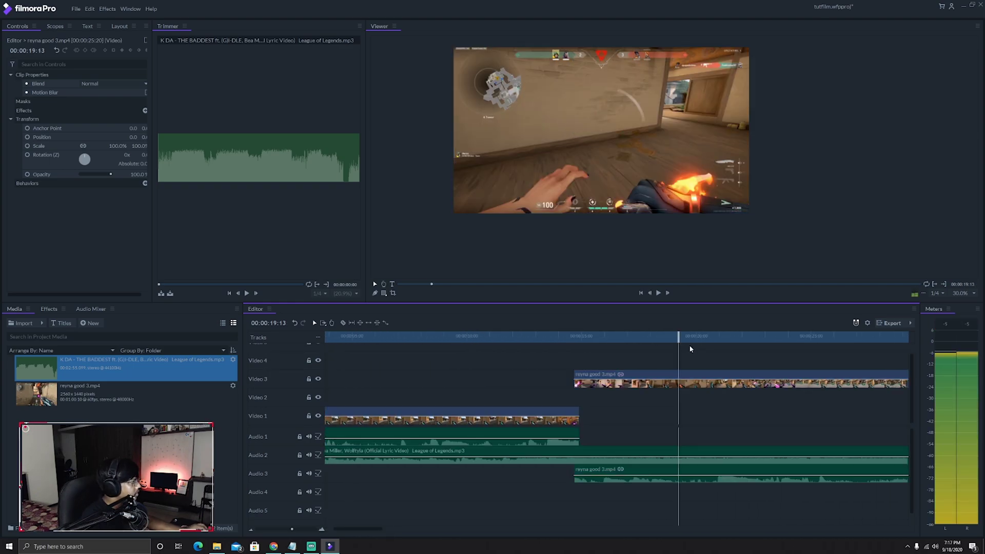
{"action": "left_click_drag", "start_coordinate": [694, 340], "coordinate": [704, 338]}
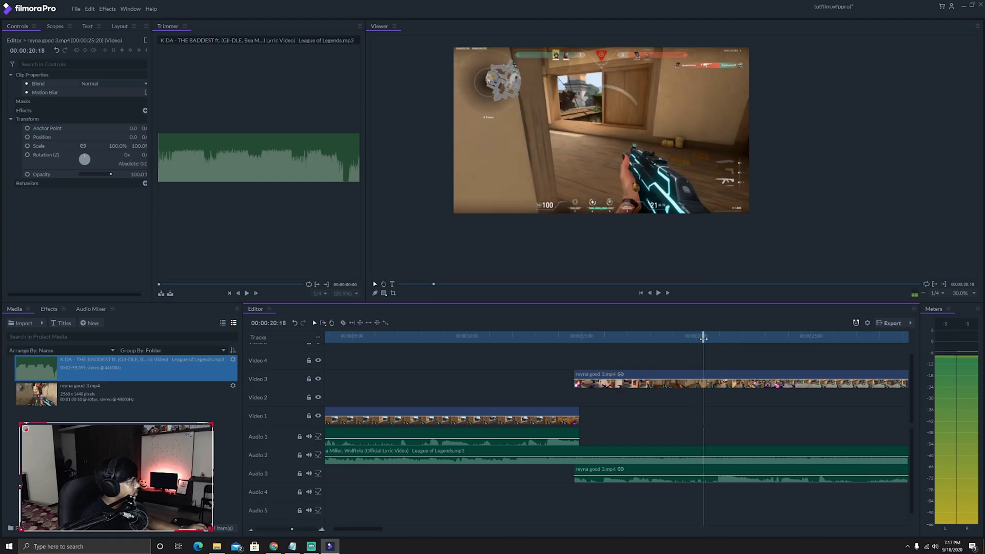
{"action": "left_click", "coordinate": [703, 380]}
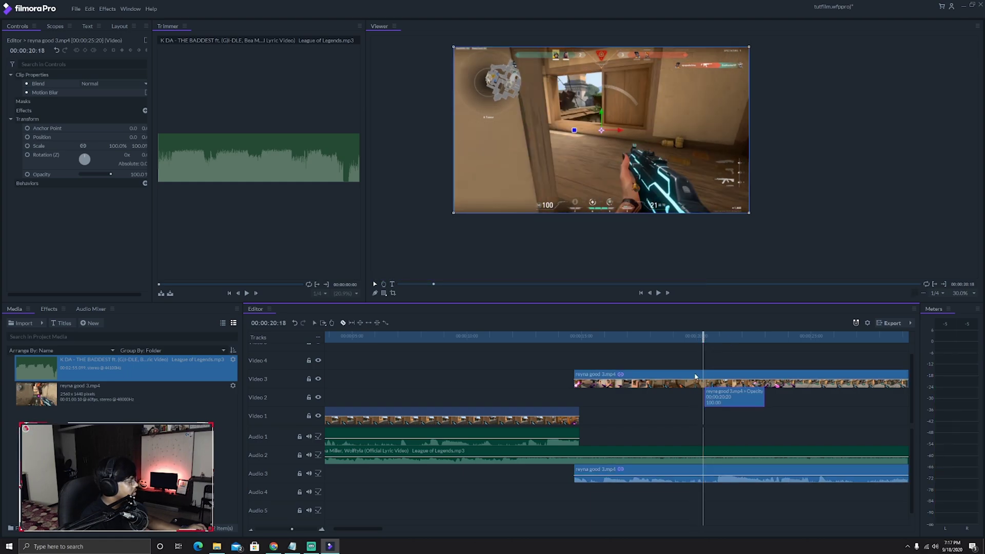
{"action": "left_click", "coordinate": [695, 378]}
{"action": "key", "text": "ctrl+z"}
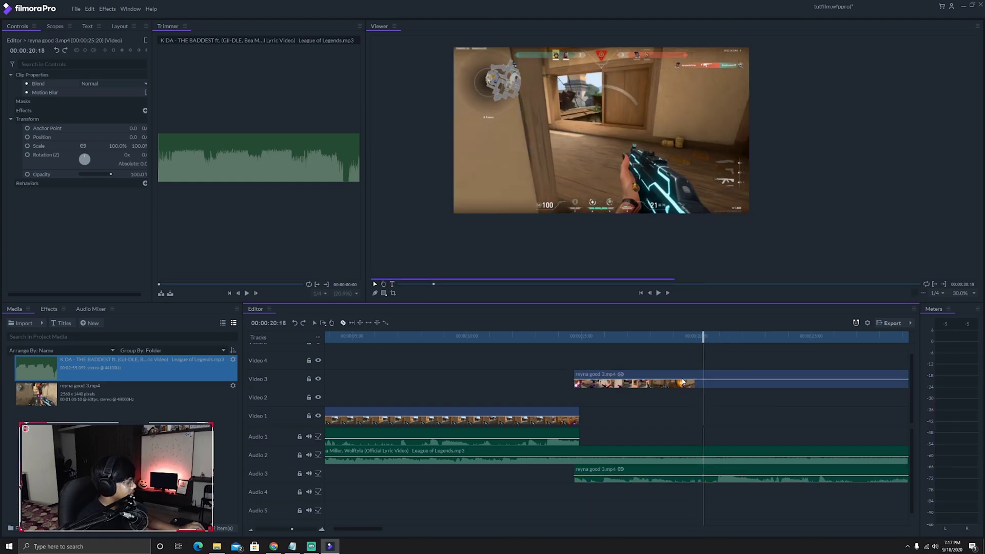
{"action": "key", "text": "ctrl+z"}
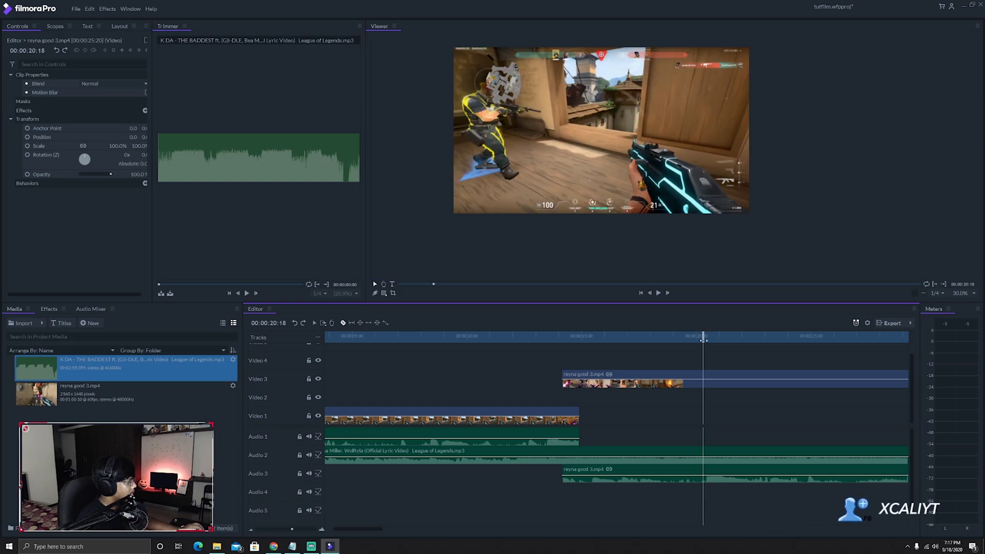
{"action": "left_click_drag", "start_coordinate": [703, 337], "coordinate": [694, 340]}
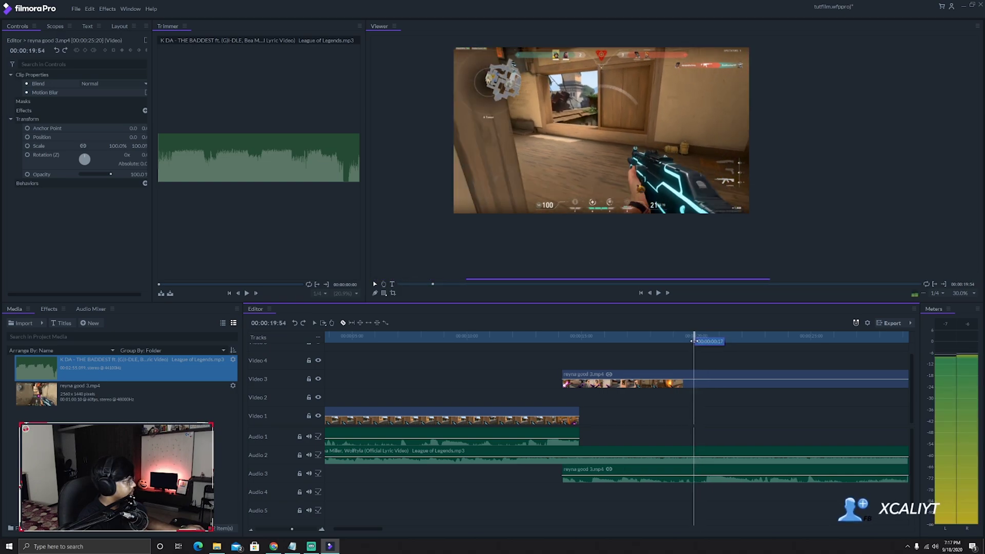
{"action": "left_click", "coordinate": [695, 380]}
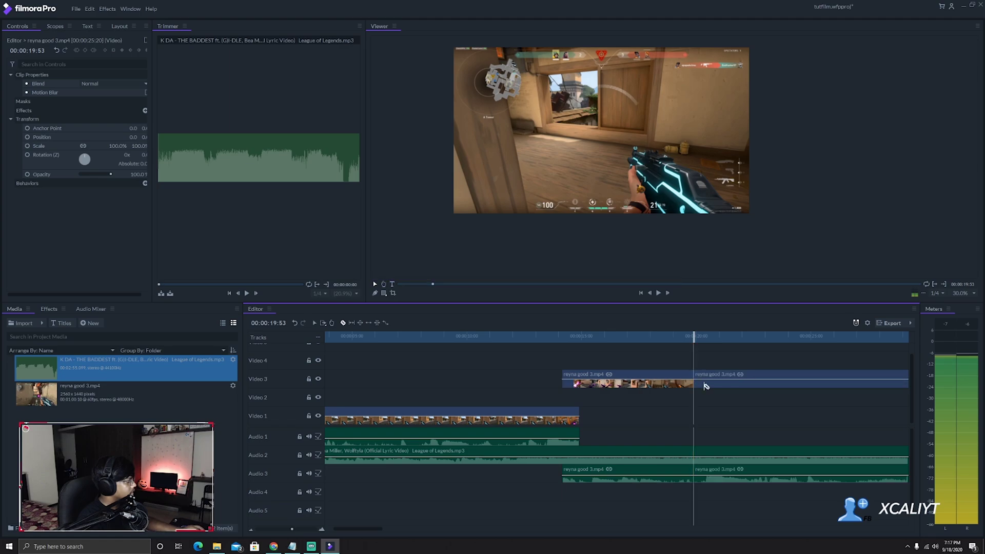
{"action": "left_click", "coordinate": [682, 372]}
{"action": "key", "text": "Delete"}
Step: Slide the Video 3 clip to start where the Video 1 clip ends, and replay the cut
{"action": "left_click_drag", "start_coordinate": [695, 377], "coordinate": [608, 380]}
{"action": "left_click", "coordinate": [557, 338]}
{"action": "key", "text": "space"}
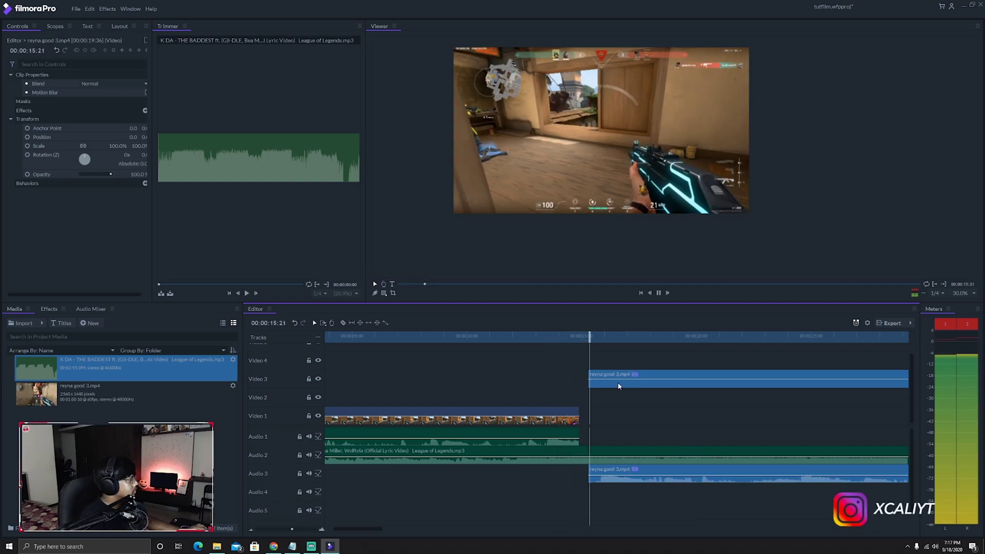
{"action": "left_click_drag", "start_coordinate": [625, 383], "coordinate": [602, 380]}
{"action": "left_click", "coordinate": [555, 340]}
{"action": "key", "text": "space"}
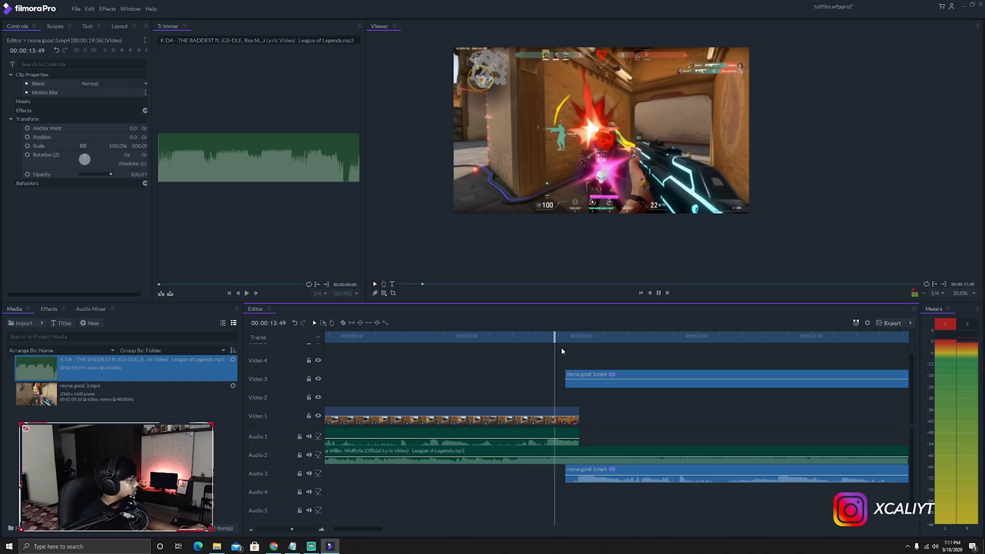
{"action": "left_click", "coordinate": [601, 385]}
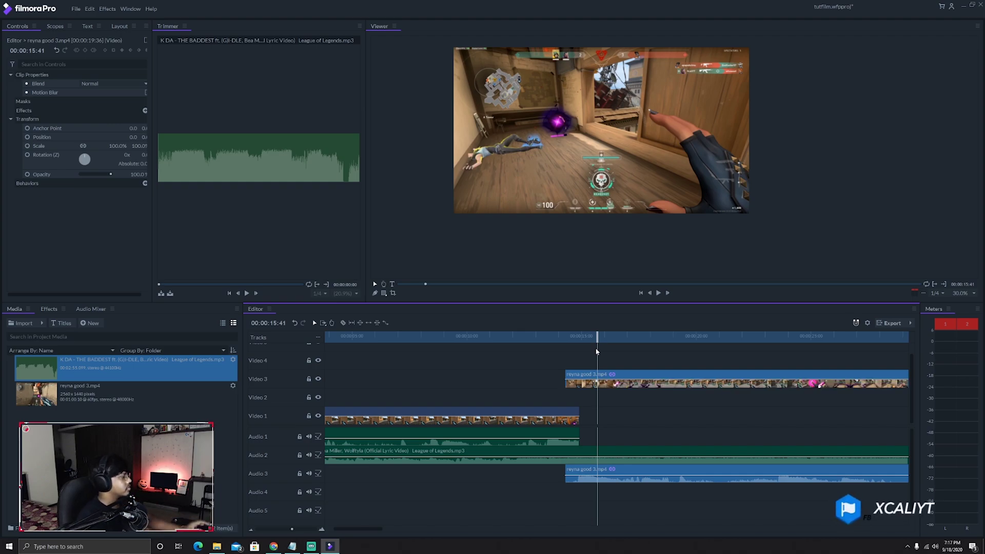
{"action": "left_click_drag", "start_coordinate": [597, 338], "coordinate": [526, 341]}
{"action": "key", "text": "space"}
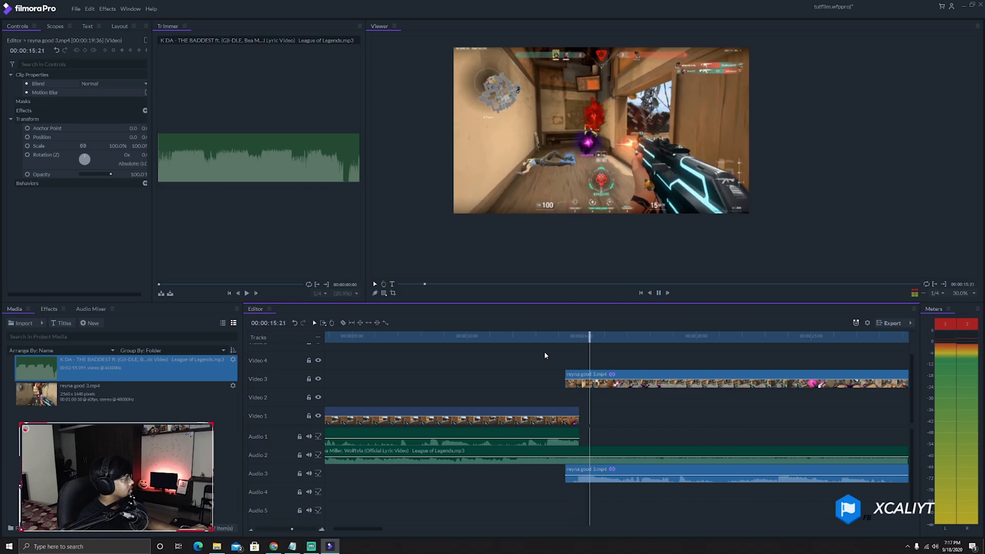
{"action": "key", "text": "space"}
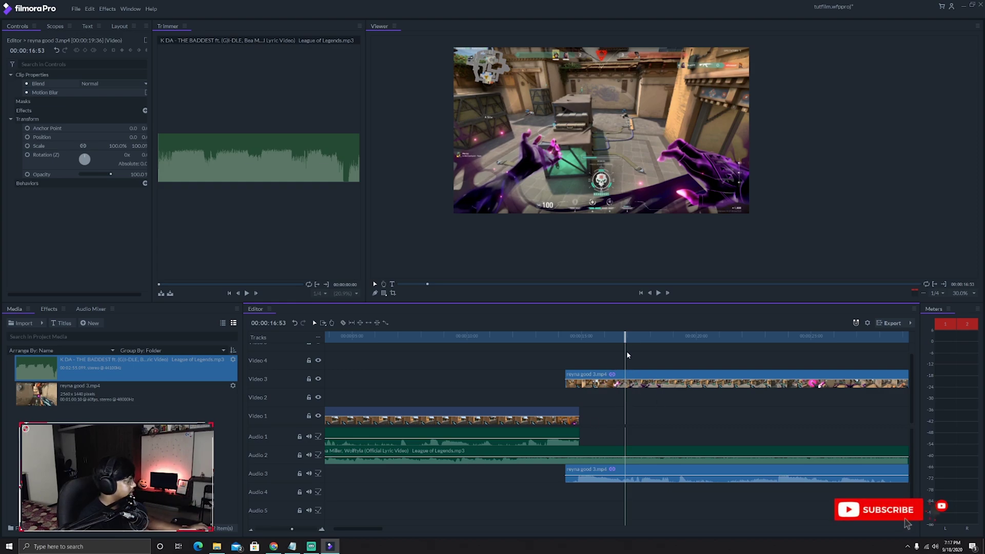
{"action": "mouse_move", "coordinate": [374, 530]}
{"action": "left_mouse_down"}
{"action": "mouse_move", "coordinate": [395, 528]}
{"action": "mouse_move", "coordinate": [386, 529]}
{"action": "left_mouse_up"}
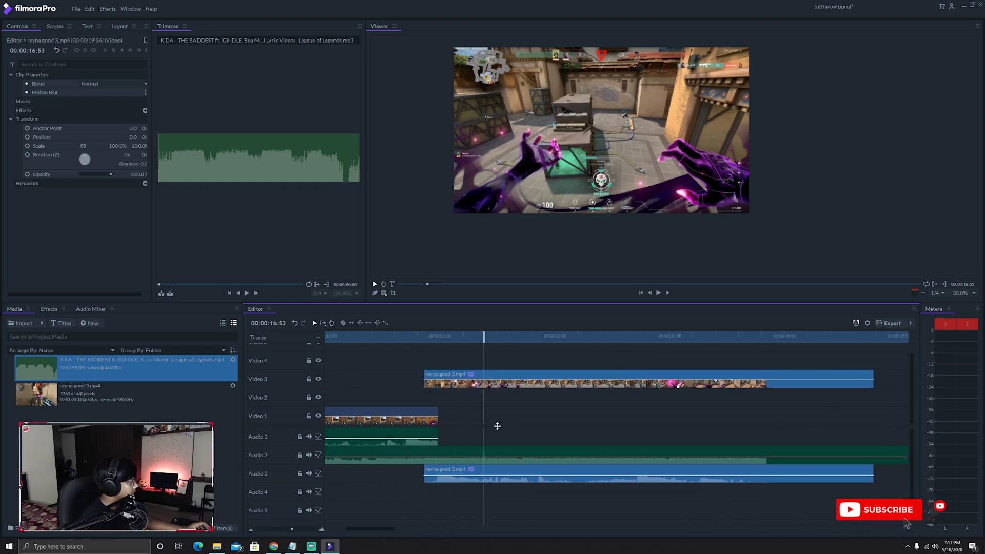
Step: Split the Video 3 clip and its Audio 3 track at 00:00:23:42
{"action": "left_click", "coordinate": [535, 336]}
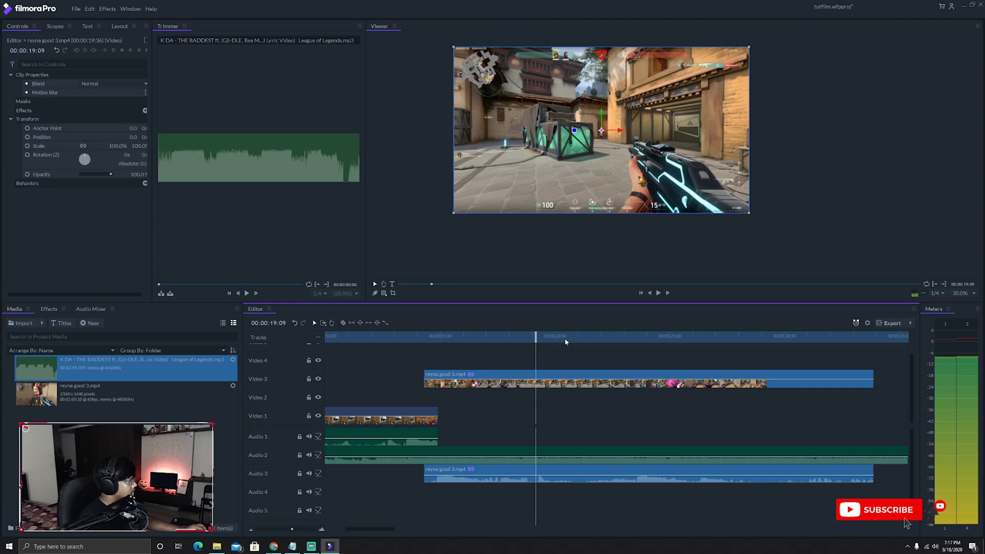
{"action": "left_click_drag", "start_coordinate": [539, 338], "coordinate": [638, 340]}
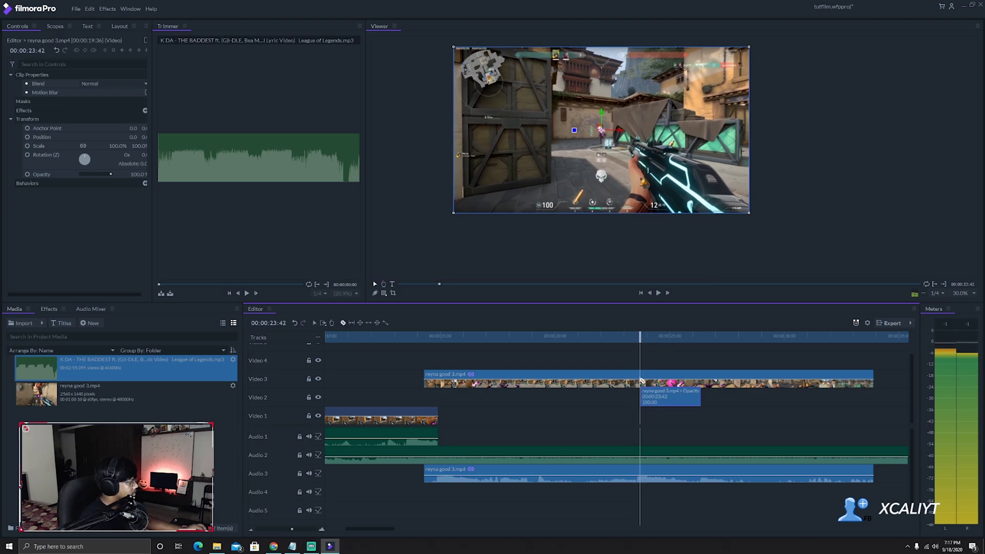
{"action": "key", "text": "ctrl+shift+d"}
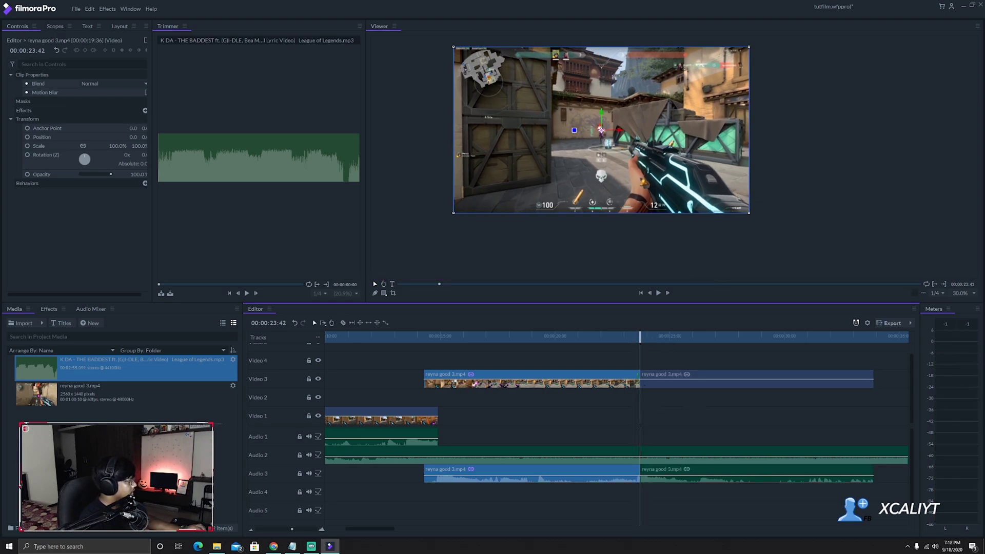
Step: Move the later reyna clip piece from Video 3 up to Video 4 and preview the overlap
{"action": "scroll", "coordinate": [577, 395], "scroll_direction": "up", "scroll_amount": 1}
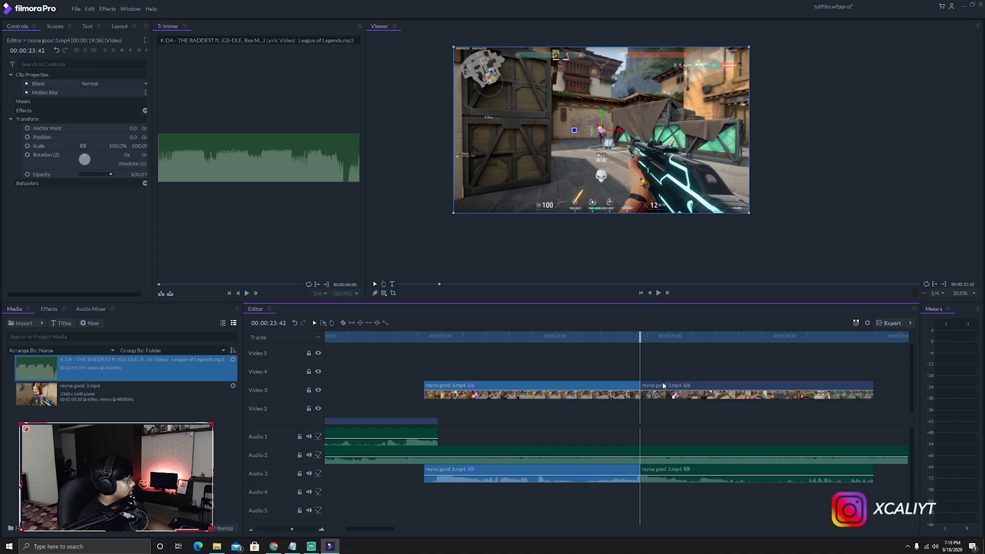
{"action": "left_click_drag", "start_coordinate": [662, 392], "coordinate": [482, 375]}
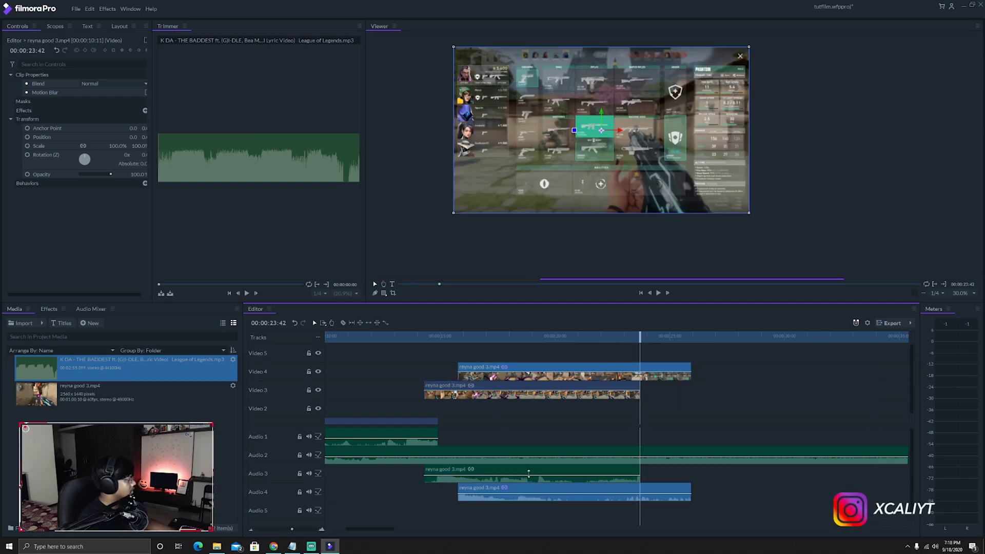
{"action": "scroll", "coordinate": [402, 517], "scroll_direction": "left", "scroll_amount": 5}
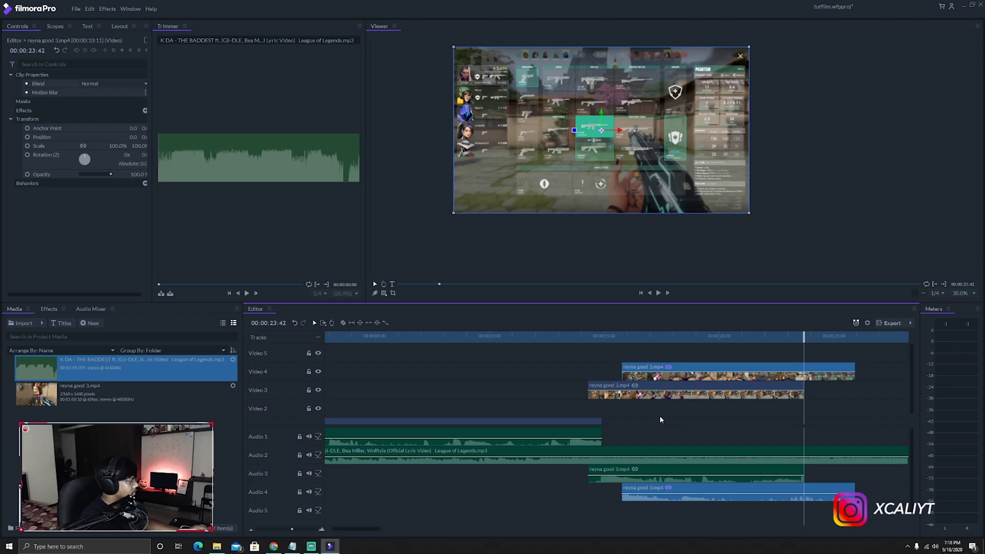
{"action": "left_click_drag", "start_coordinate": [805, 337], "coordinate": [610, 349]}
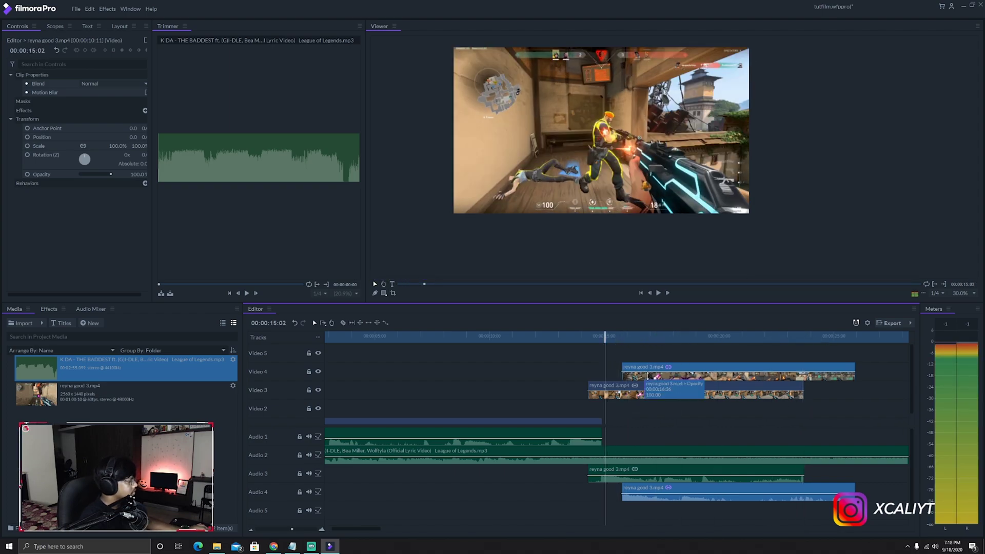
{"action": "key", "text": "space"}
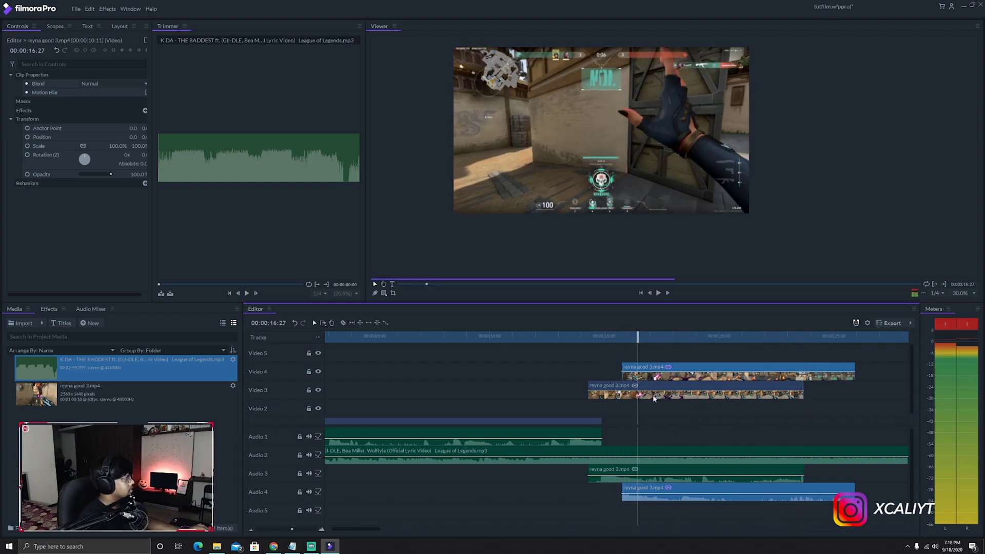
Step: Snap the Video 4 clip's start to the playhead on the beat and replay from 14:12
{"action": "left_click_drag", "start_coordinate": [656, 373], "coordinate": [687, 373]}
{"action": "left_click", "coordinate": [602, 338]}
{"action": "key", "text": "space"}
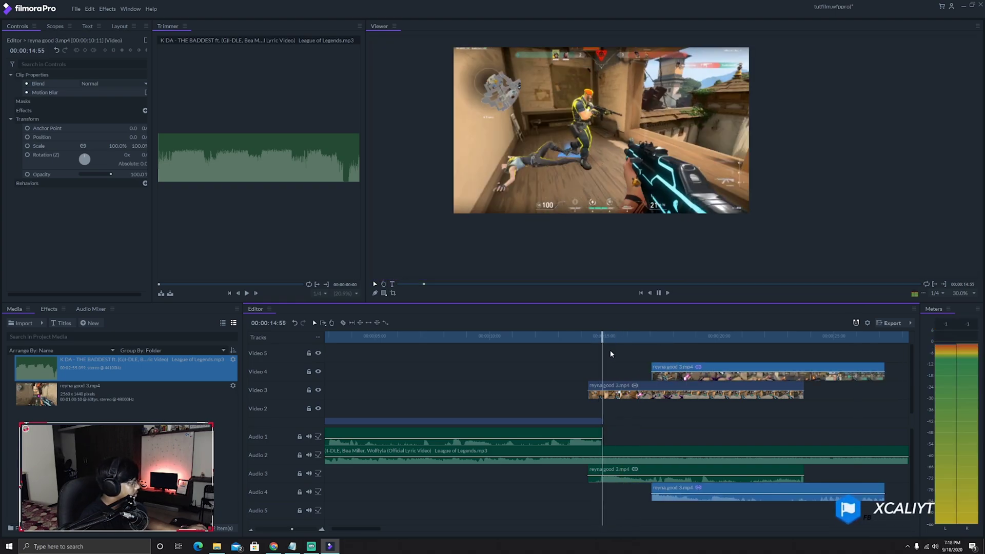
{"action": "key", "text": "space"}
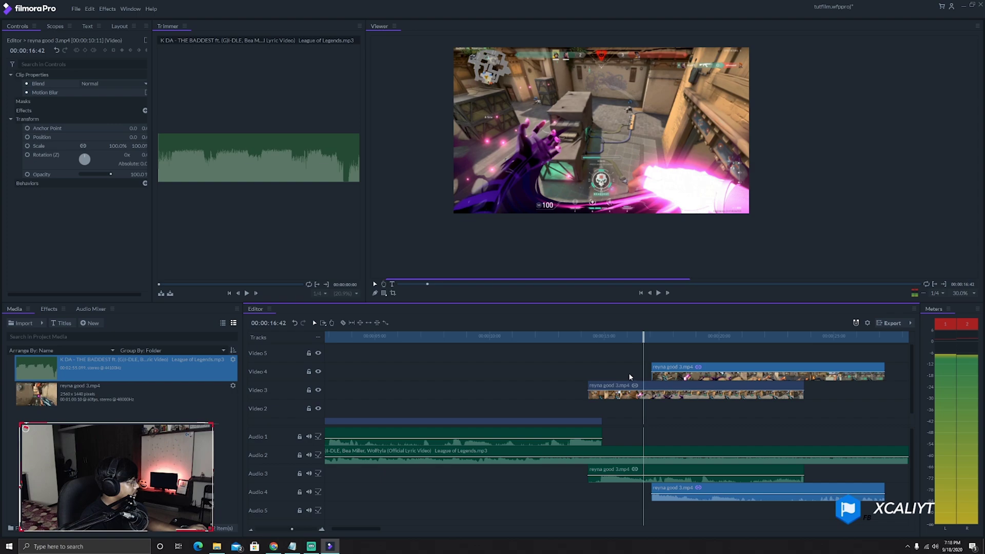
{"action": "left_click_drag", "start_coordinate": [671, 368], "coordinate": [629, 374]}
{"action": "left_click_drag", "start_coordinate": [644, 340], "coordinate": [586, 347]}
{"action": "key", "text": "space"}
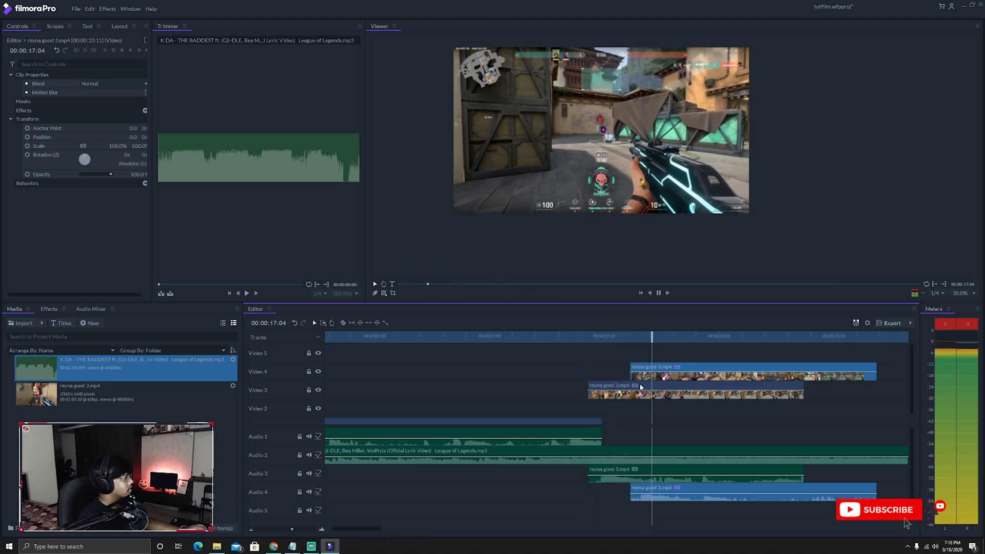
{"action": "key", "text": "space"}
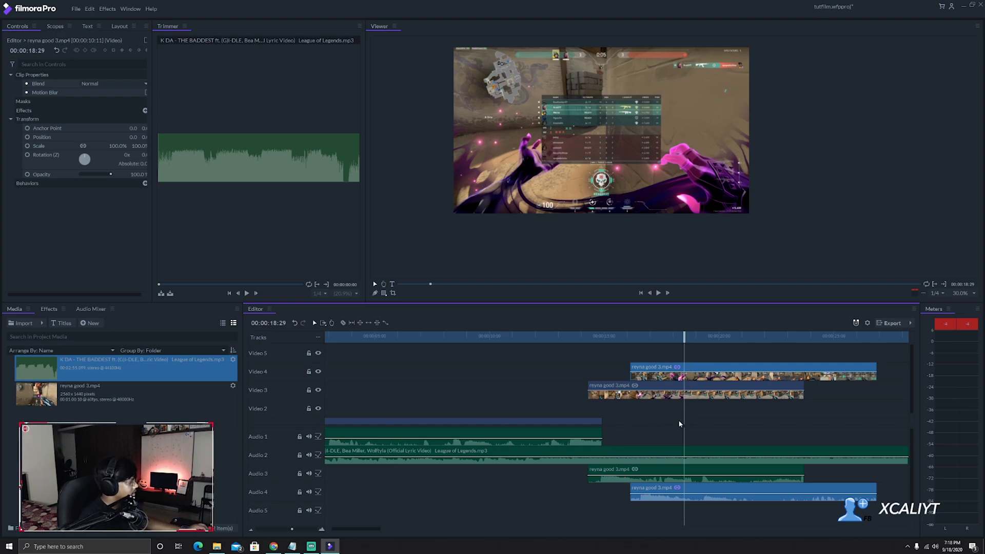
Step: Split the Video 4 clip at 00:00:17:57 on the WON frame and delete the later part
{"action": "left_click_drag", "start_coordinate": [684, 340], "coordinate": [672, 339]}
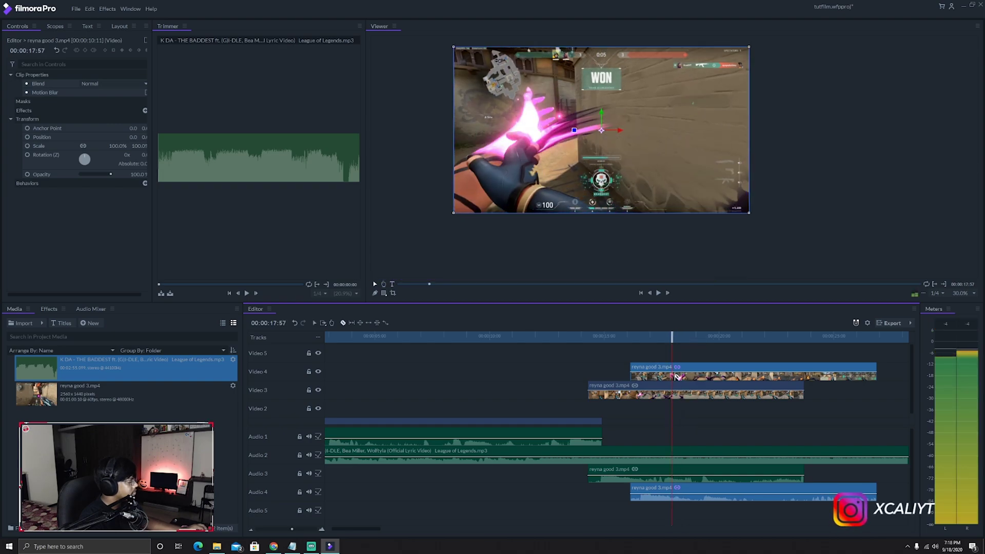
{"action": "key", "text": "ctrl+shift+d"}
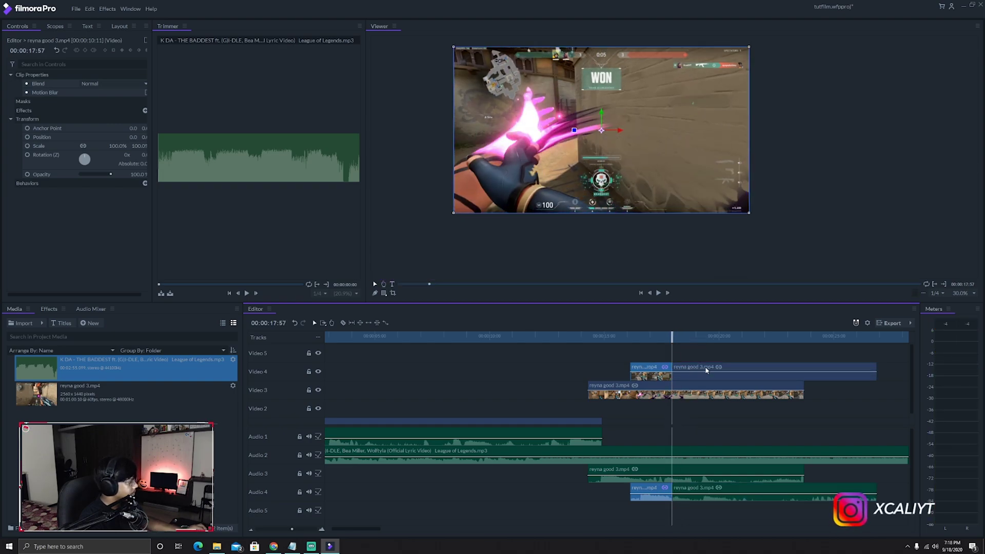
{"action": "left_click", "coordinate": [706, 369]}
{"action": "key", "text": "Delete"}
Step: Cut the Video 3 clip and audio at 00:00:16:07, delete the remainder, and review from 11:26
{"action": "left_click", "coordinate": [672, 393]}
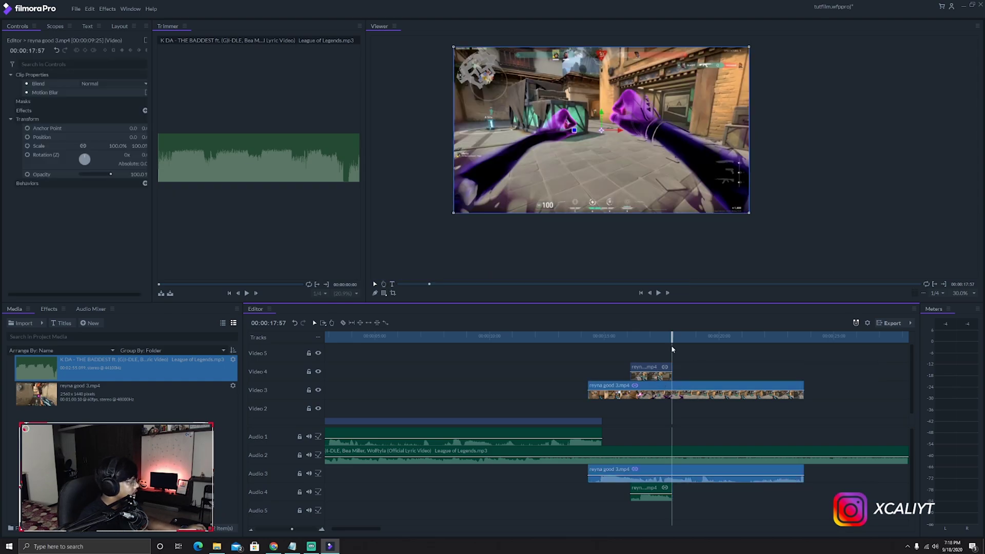
{"action": "left_click_drag", "start_coordinate": [671, 346], "coordinate": [631, 354]}
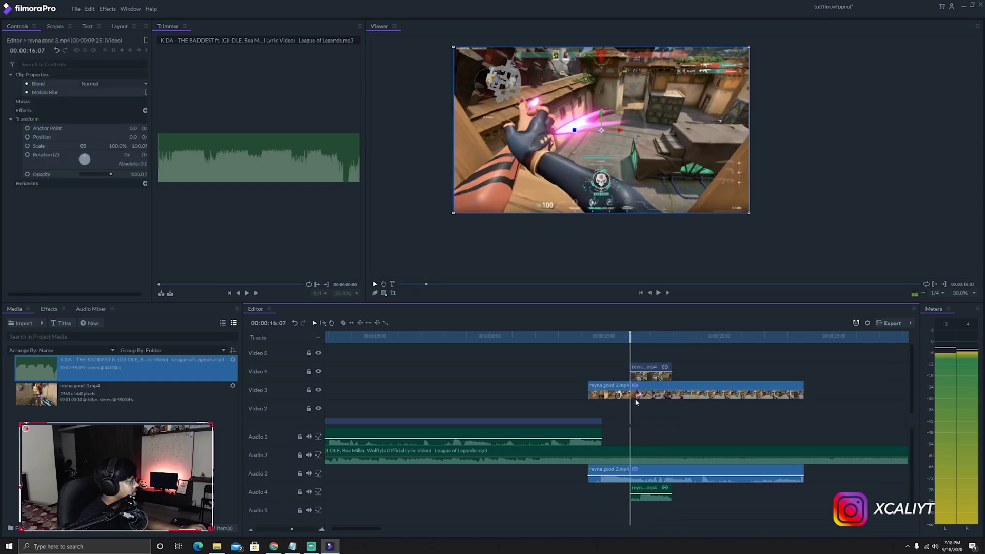
{"action": "key", "text": "ctrl+shift+d"}
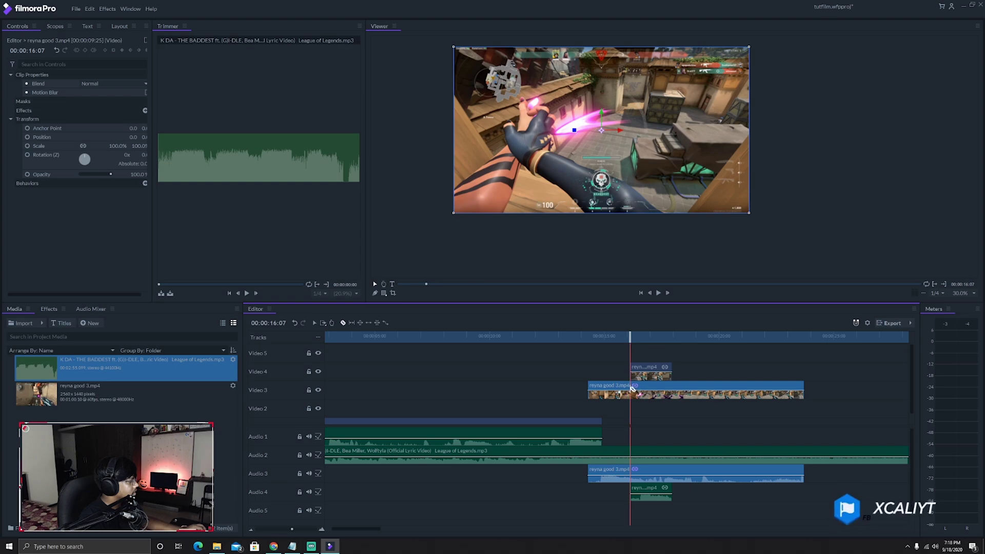
{"action": "left_click", "coordinate": [670, 388]}
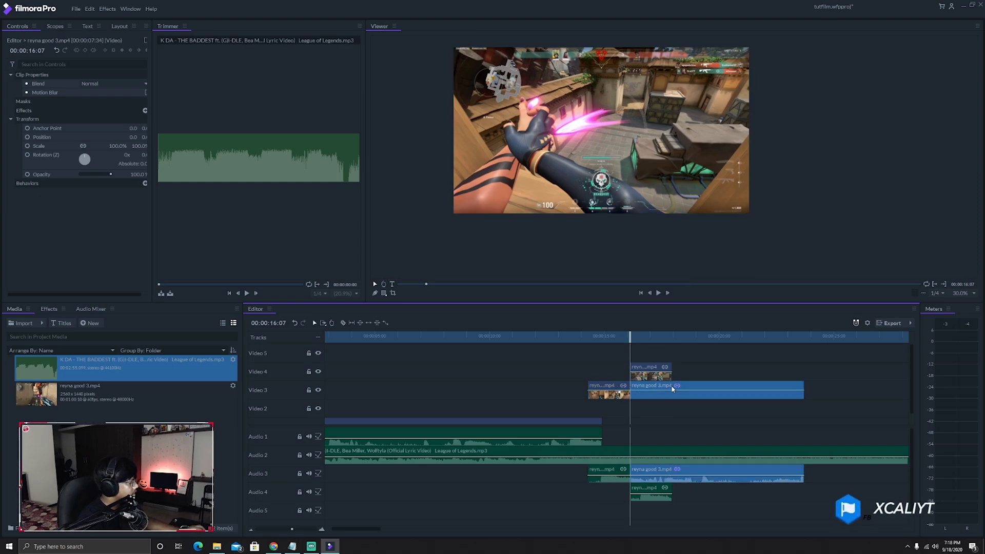
{"action": "key", "text": "Delete"}
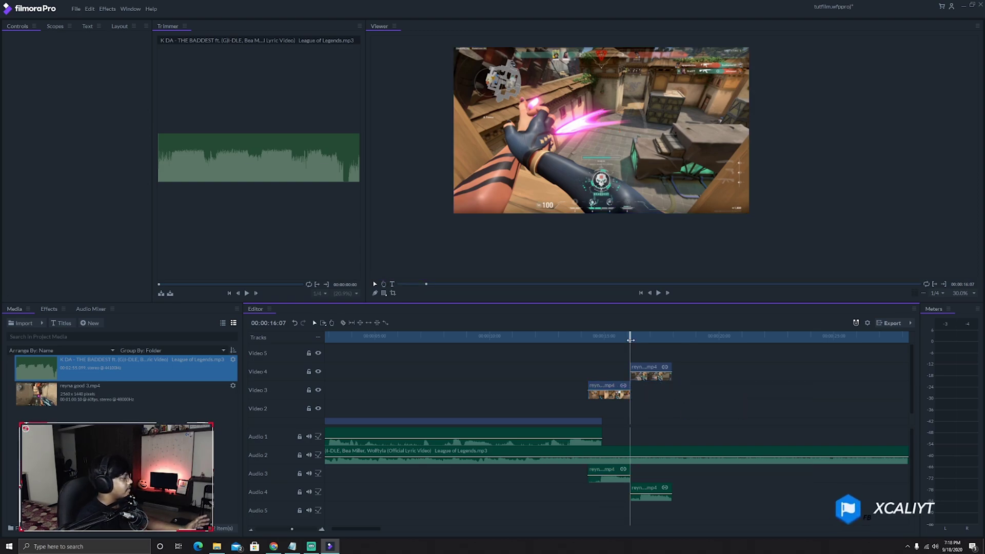
{"action": "left_click_drag", "start_coordinate": [631, 340], "coordinate": [524, 364]}
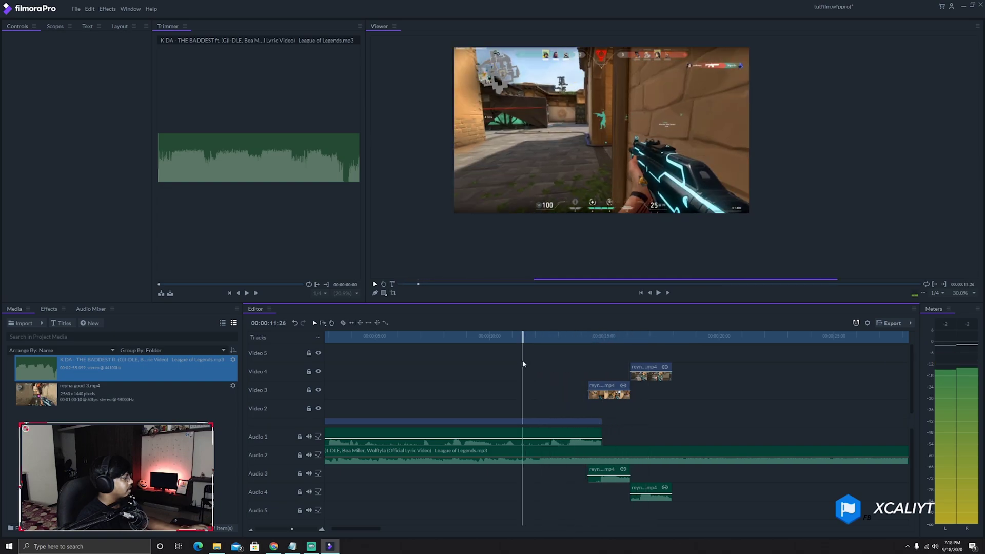
{"action": "key", "text": "space"}
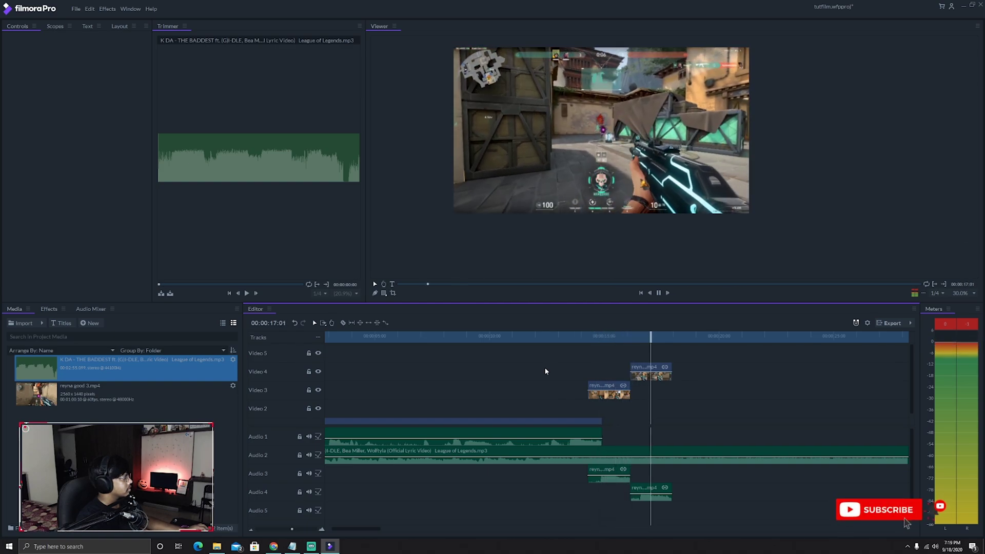
{"action": "key", "text": "space"}
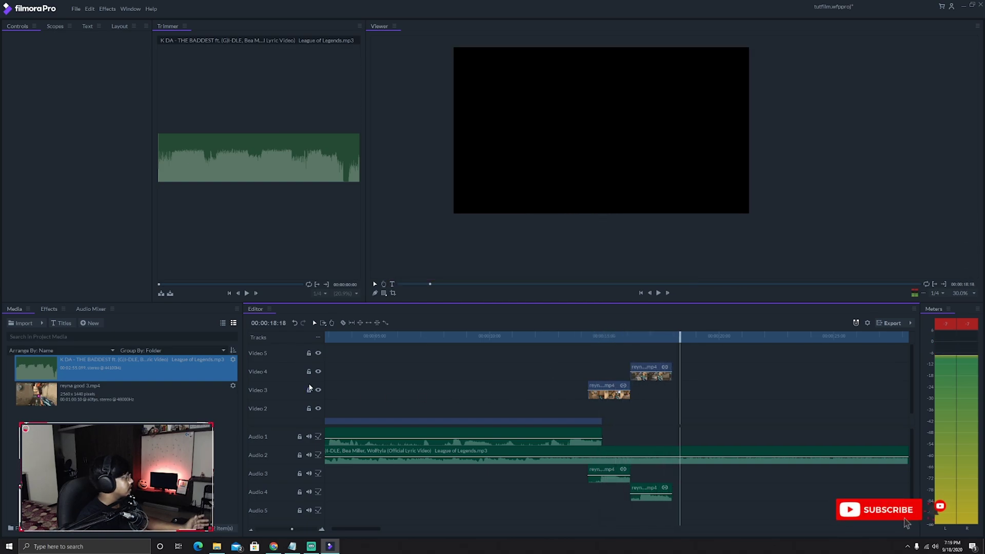
Step: Add reyna good 3.mp4 again onto Video 5
{"action": "left_click_drag", "start_coordinate": [115, 387], "coordinate": [690, 357]}
{"action": "left_click_drag", "start_coordinate": [349, 529], "coordinate": [405, 530]}
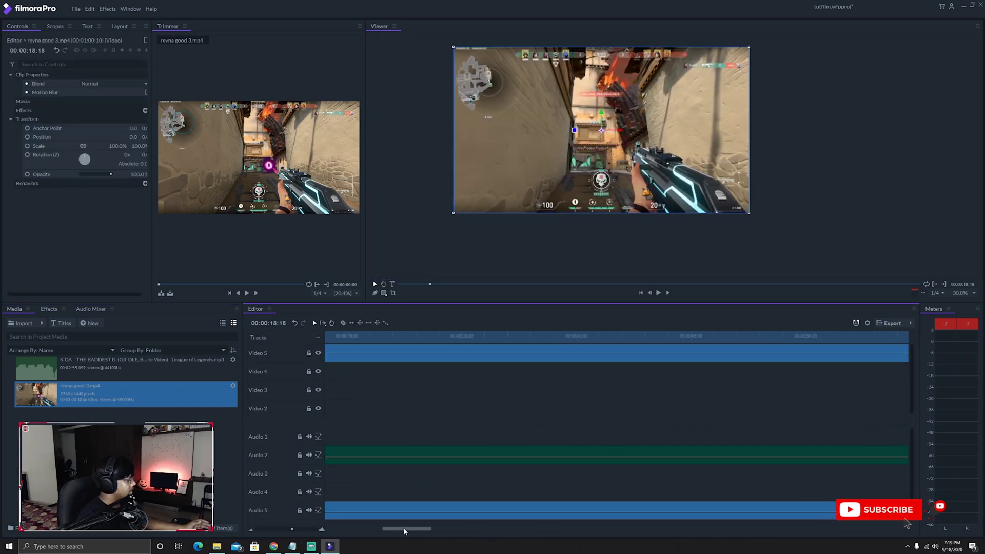
{"action": "left_click", "coordinate": [612, 337]}
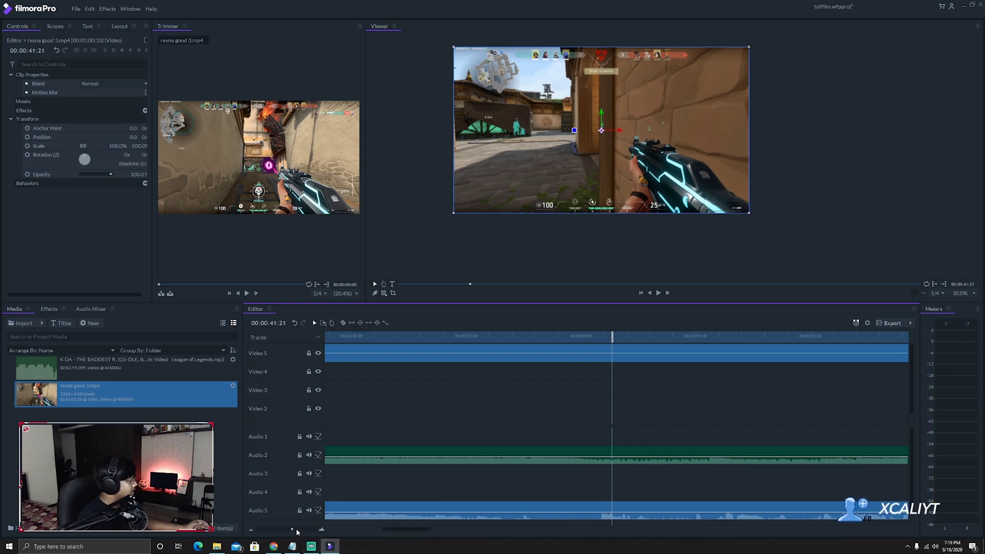
{"action": "scroll", "coordinate": [296, 532], "scroll_direction": "down", "scroll_amount": 5}
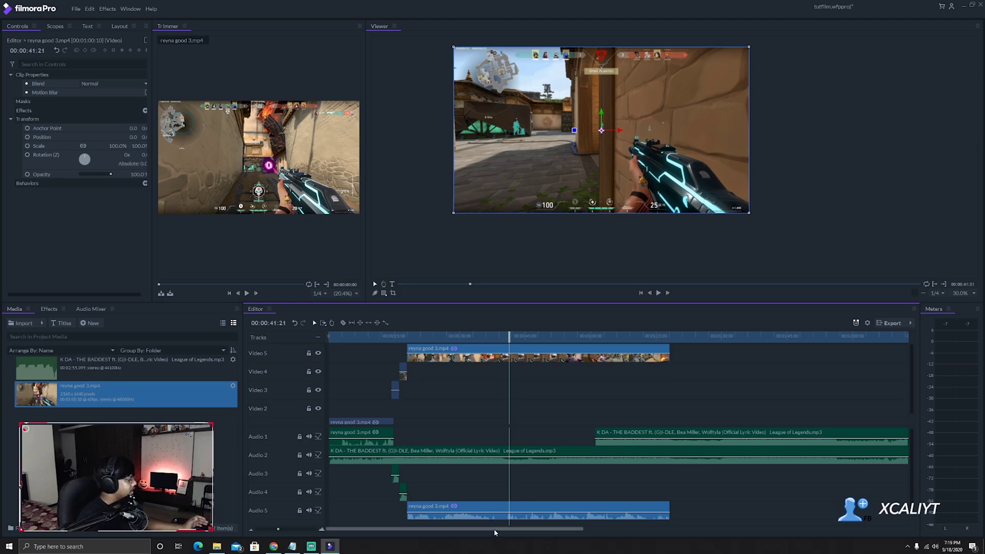
{"action": "left_click_drag", "start_coordinate": [513, 337], "coordinate": [593, 338]}
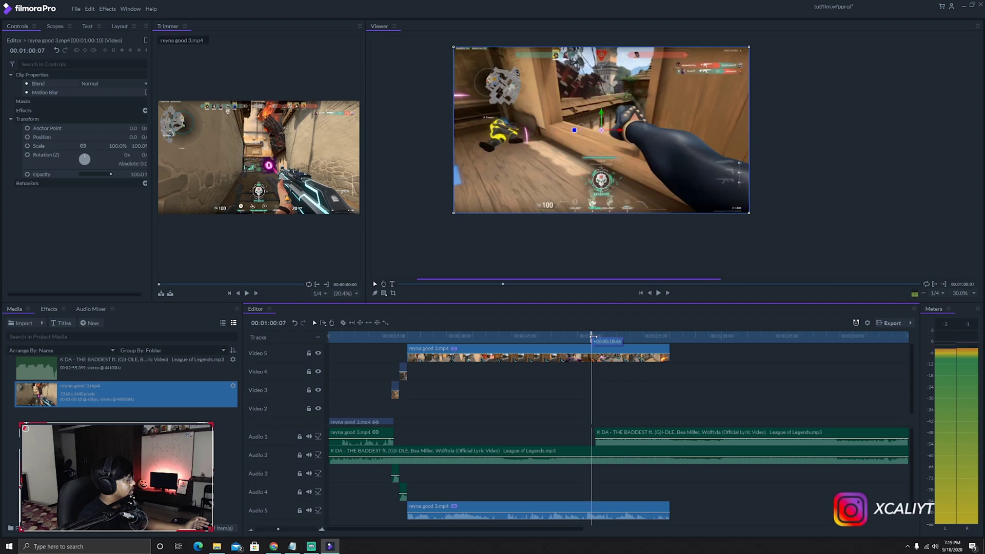
Step: Delete the extra K DA music clip and select the Video 5 clip at the cut point
{"action": "left_click", "coordinate": [655, 426]}
{"action": "key", "text": "Delete"}
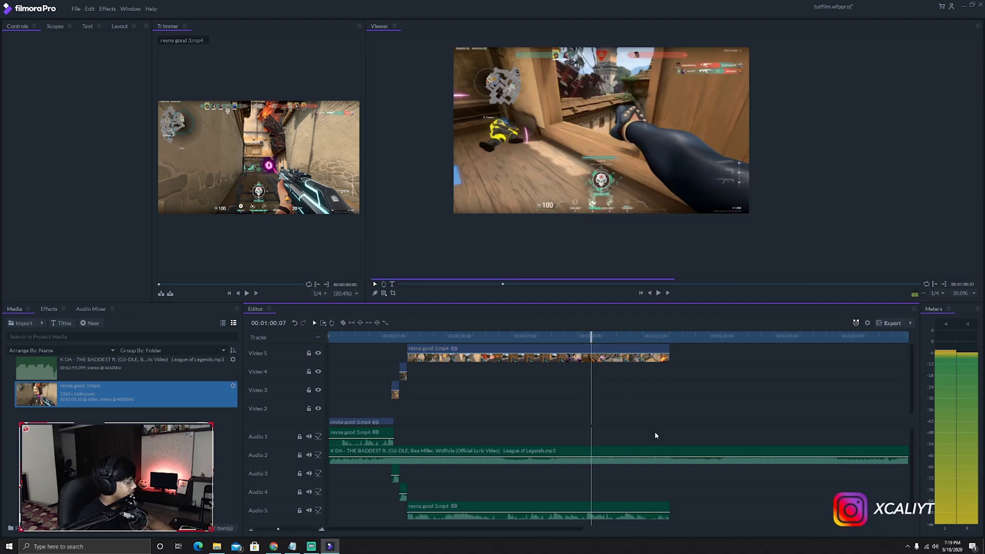
{"action": "mouse_move", "coordinate": [592, 337]}
{"action": "left_mouse_down"}
{"action": "mouse_move", "coordinate": [643, 337]}
{"action": "mouse_move", "coordinate": [497, 339]}
{"action": "mouse_move", "coordinate": [537, 339]}
{"action": "mouse_move", "coordinate": [535, 348]}
{"action": "mouse_move", "coordinate": [576, 339]}
{"action": "left_mouse_up"}
{"action": "left_click", "coordinate": [575, 361]}
Step: Split the Video 5 clip, delete its earlier part, and slide the remainder back to the clip's start
{"action": "key", "text": "ctrl+shift+d"}
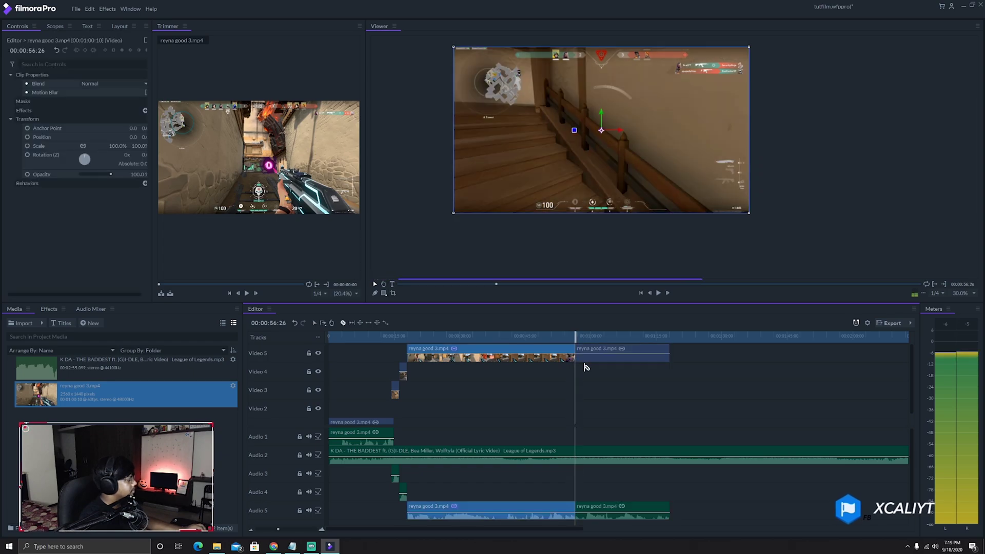
{"action": "key", "text": "Delete"}
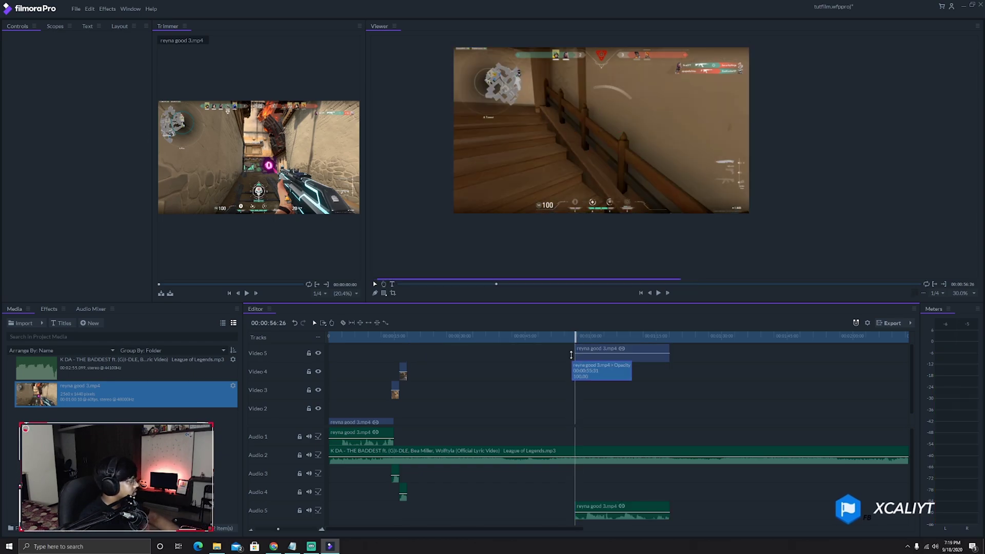
{"action": "left_click_drag", "start_coordinate": [588, 355], "coordinate": [419, 356]}
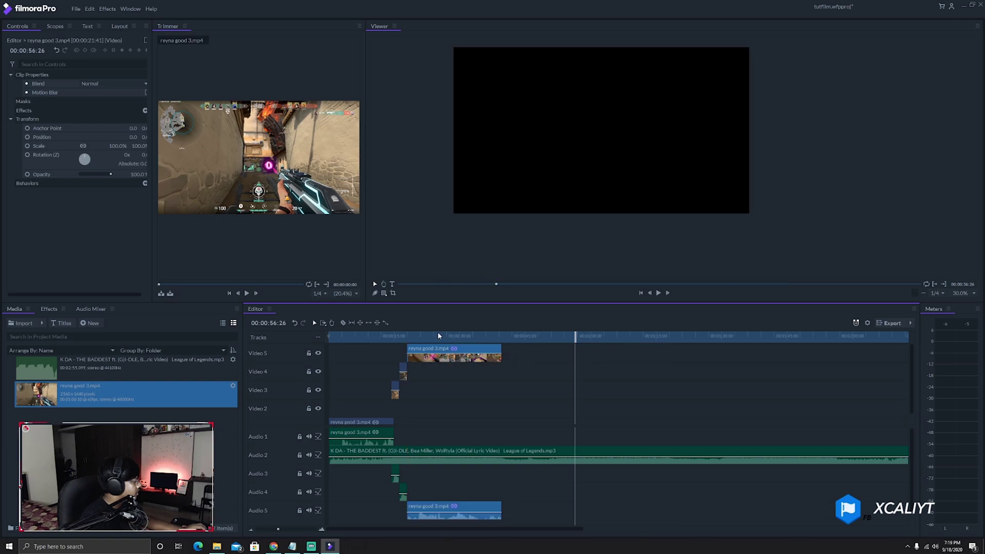
{"action": "left_click", "coordinate": [417, 337]}
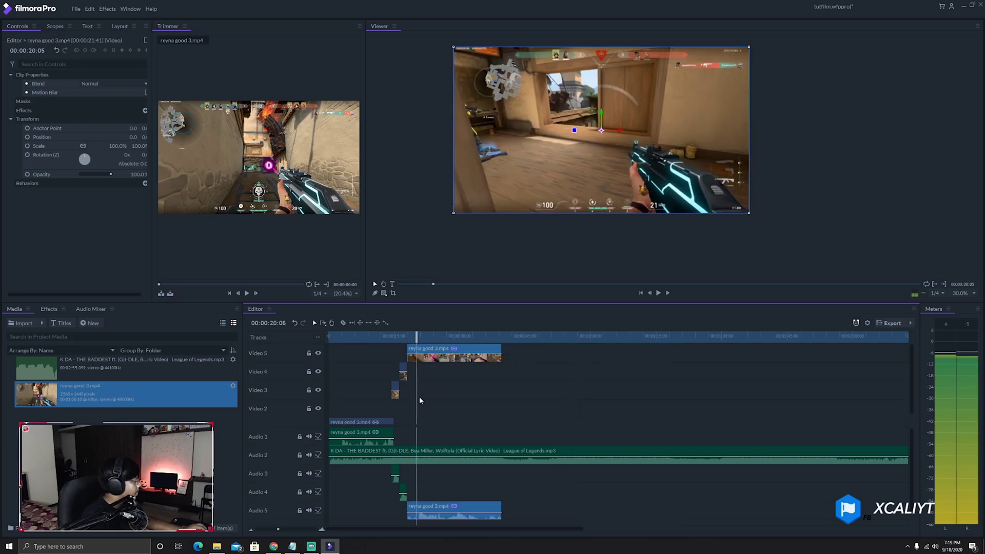
Step: Unlink the Video 5 clip from its audio and select the Audio 5 game audio
{"action": "right_click", "coordinate": [454, 352]}
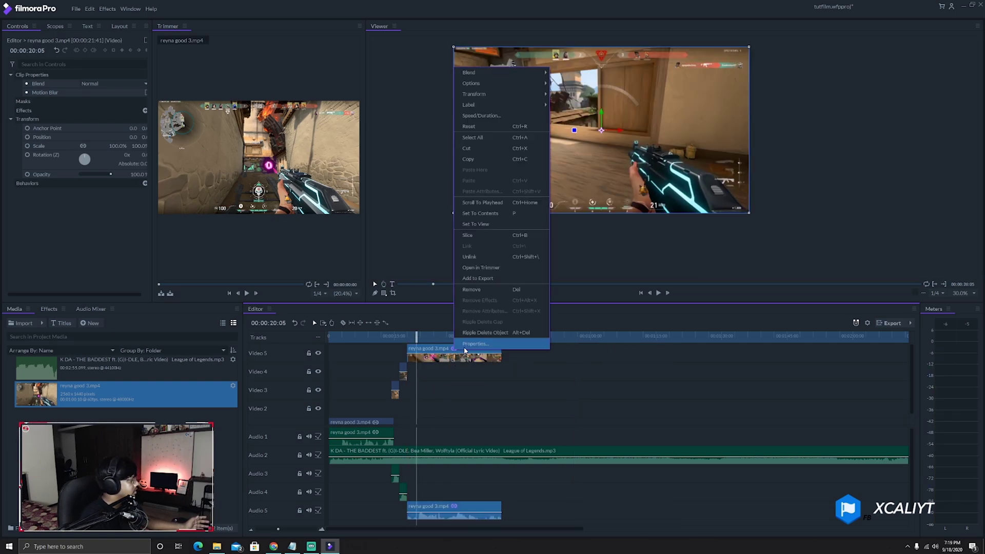
{"action": "left_click", "coordinate": [491, 257]}
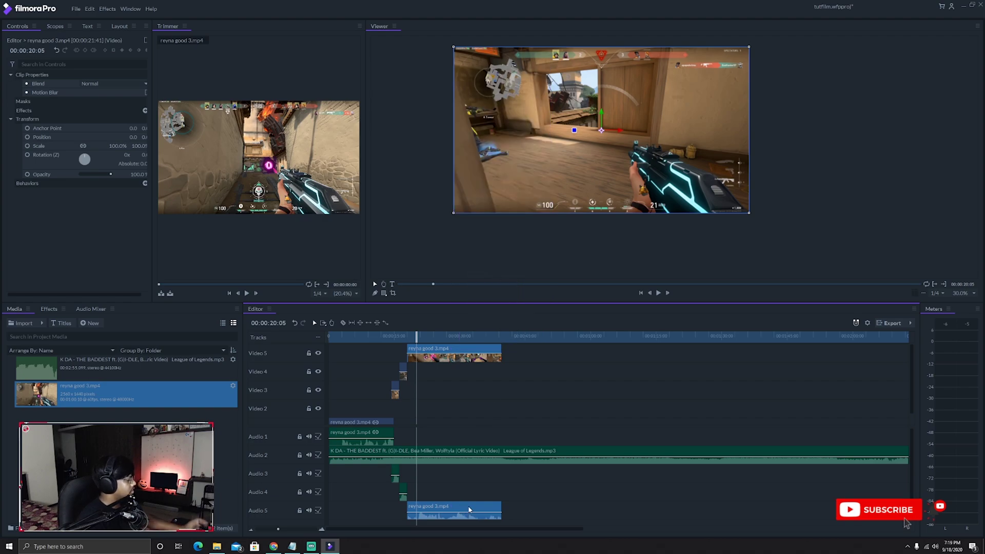
{"action": "left_click", "coordinate": [469, 510]}
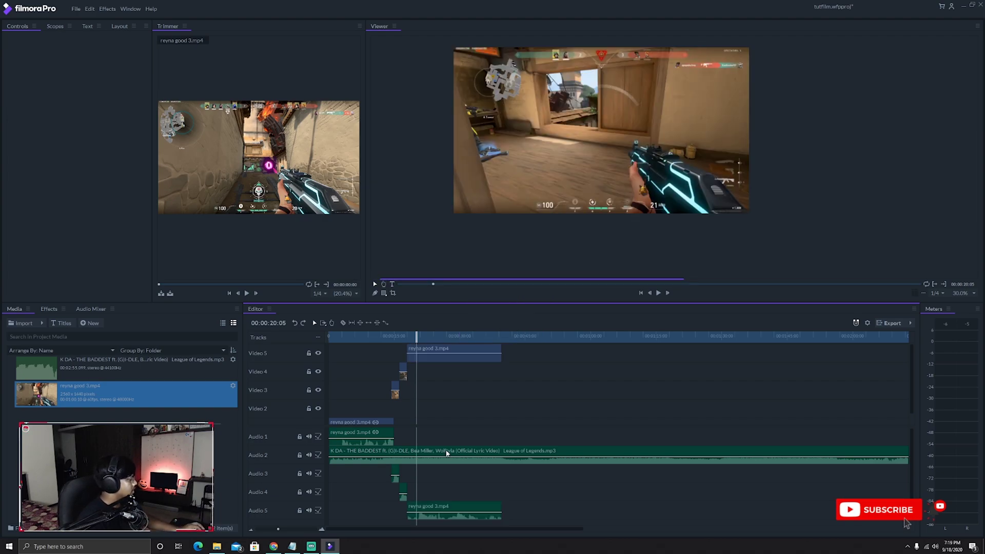
{"action": "left_click", "coordinate": [496, 508]}
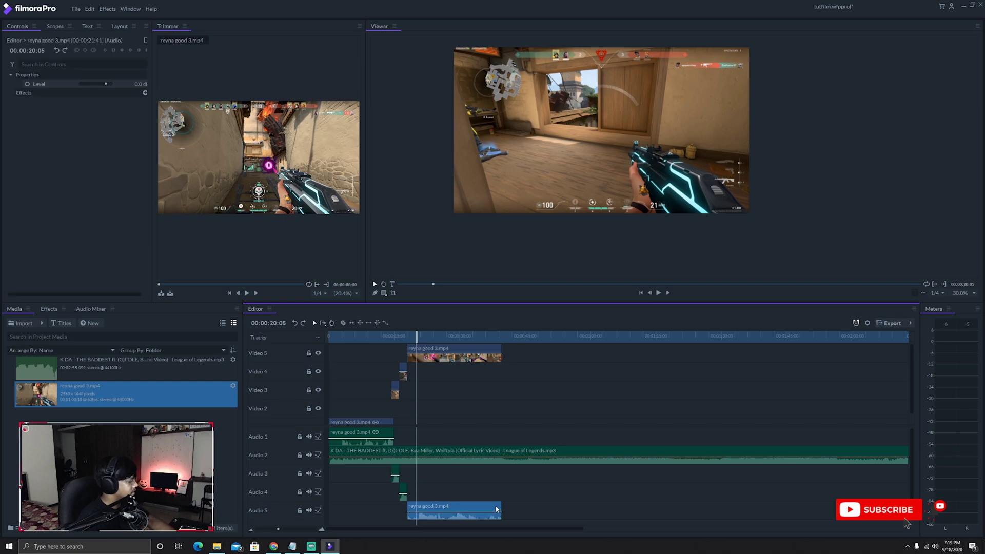
Step: Delete the Audio 5 game audio and play back the edit
{"action": "key", "text": "Delete"}
{"action": "left_click_drag", "start_coordinate": [416, 337], "coordinate": [401, 337]}
{"action": "key", "text": "space"}
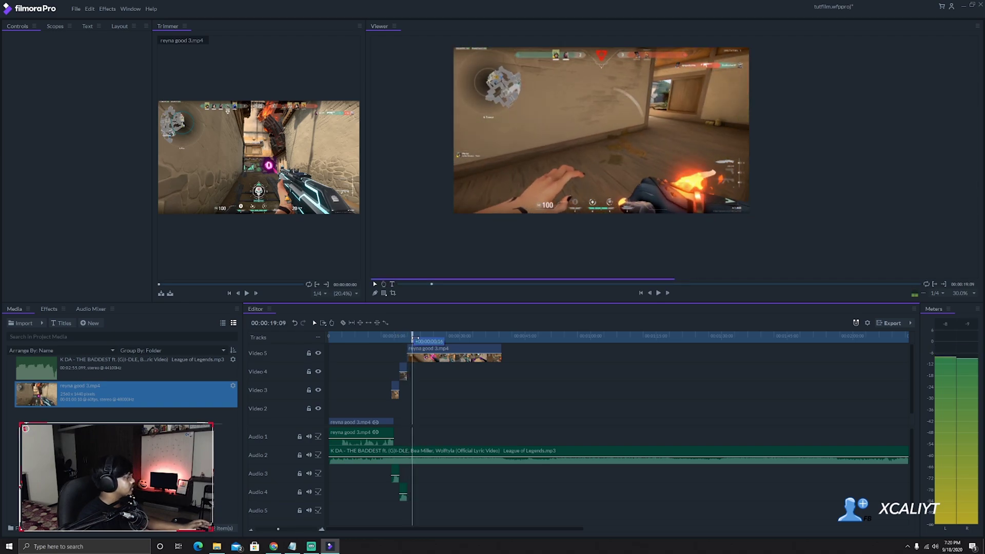
Step: Trim the Video 5 clip and K DA music to end at 00:00:18:58, then zoom the timeline in
{"action": "left_click", "coordinate": [420, 355]}
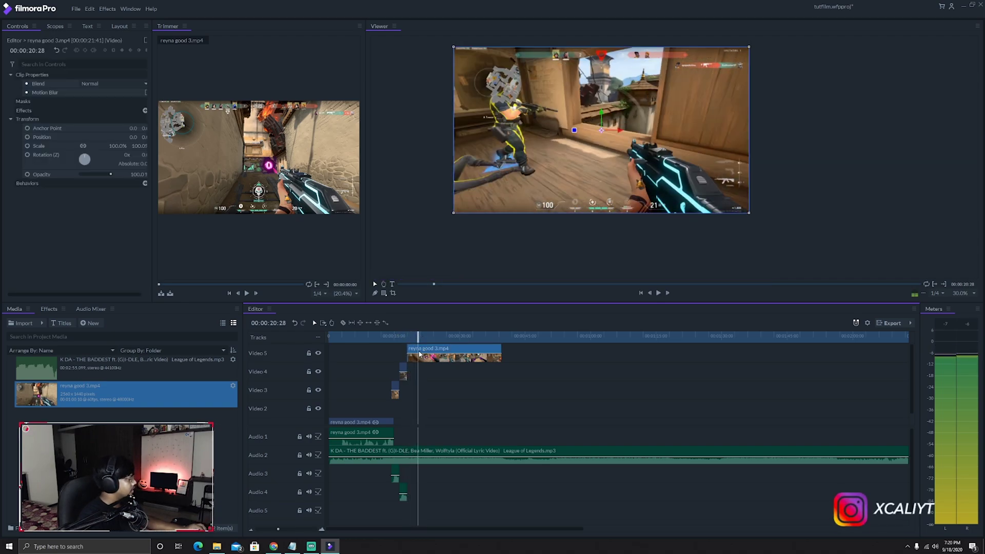
{"action": "left_click_drag", "start_coordinate": [418, 336], "coordinate": [413, 337]}
{"action": "key", "text": "ctrl+z"}
{"action": "key", "text": "ctrl+z"}
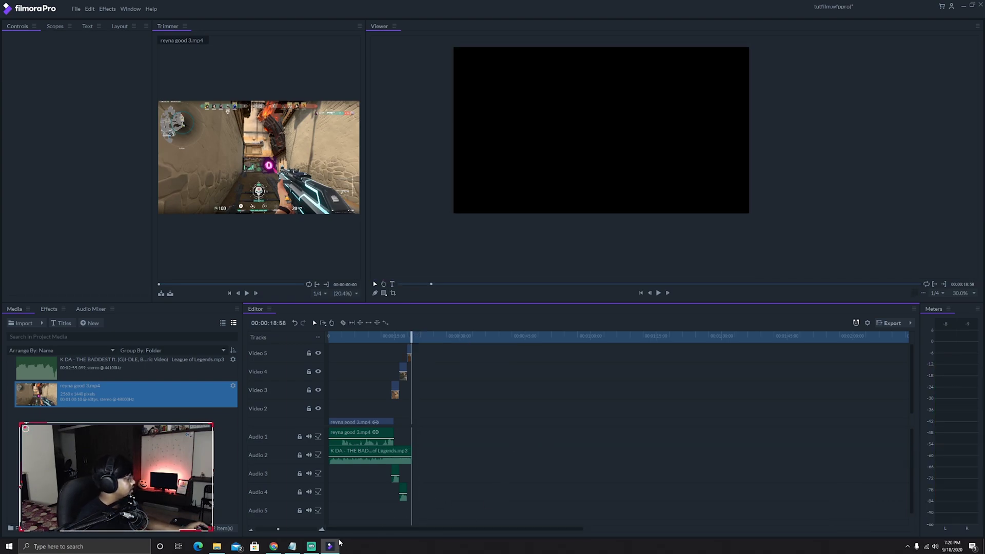
{"action": "left_click", "coordinate": [292, 529]}
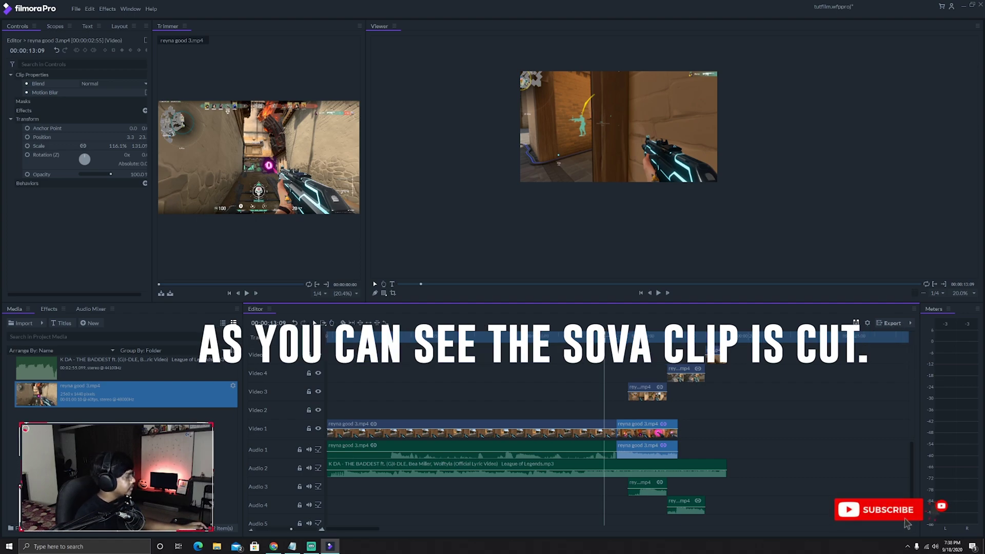
Step: Move the playhead onto the kill in the Video 1 clip
{"action": "left_click_drag", "start_coordinate": [605, 339], "coordinate": [622, 341]}
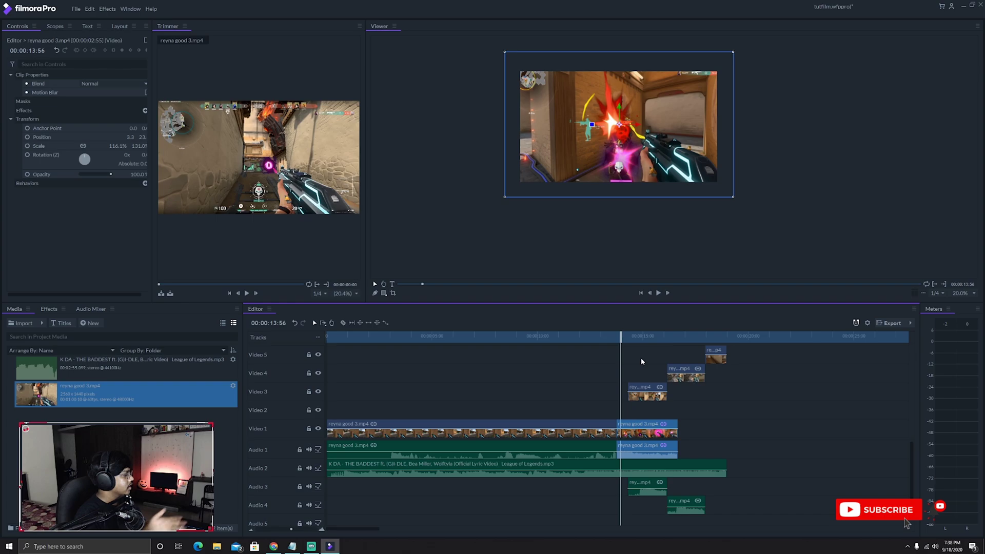
Step: Slow the split-off kill clip on Video 1 to 40% speed with Speed/Duration
{"action": "right_click", "coordinate": [641, 425]}
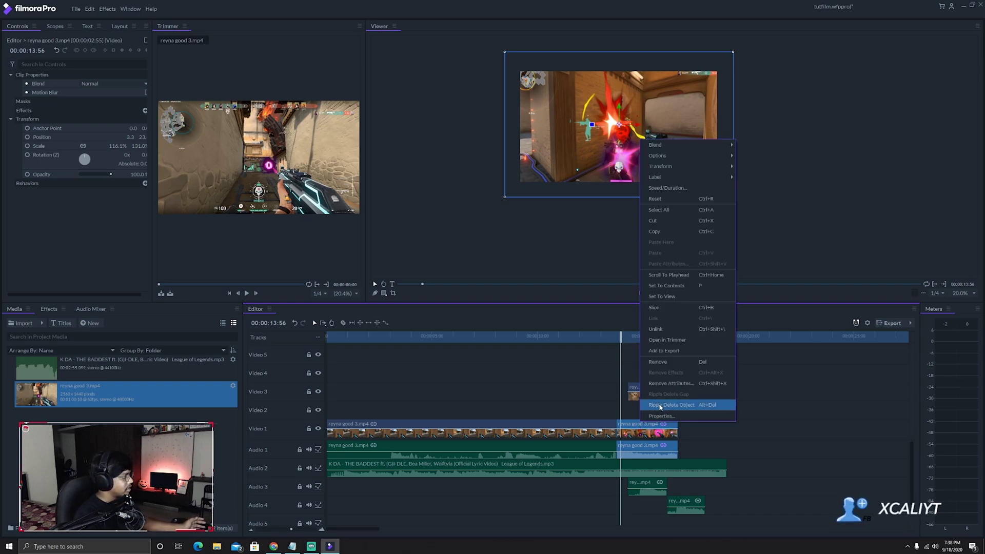
{"action": "left_click", "coordinate": [682, 191]}
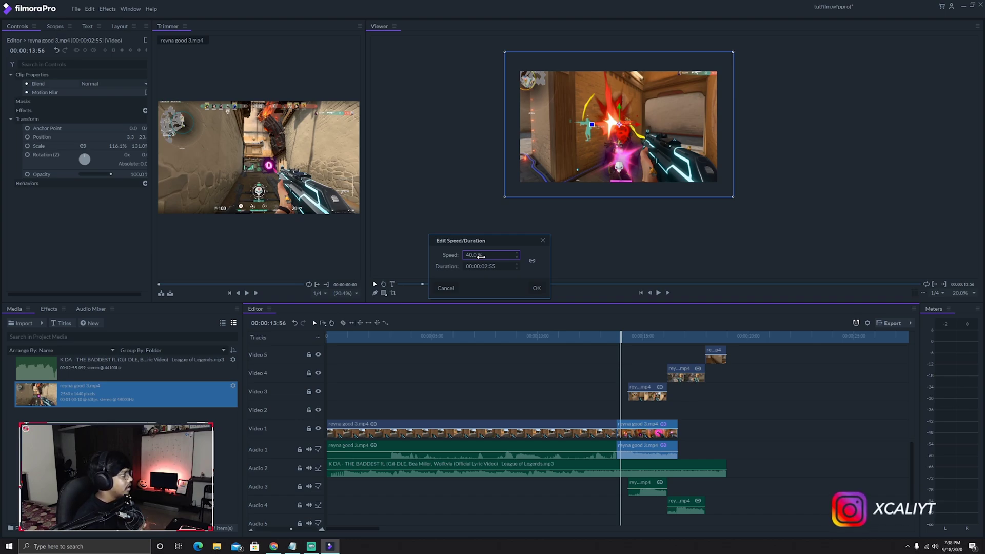
{"action": "left_click", "coordinate": [537, 289]}
{"action": "left_click_drag", "start_coordinate": [621, 338], "coordinate": [614, 340]}
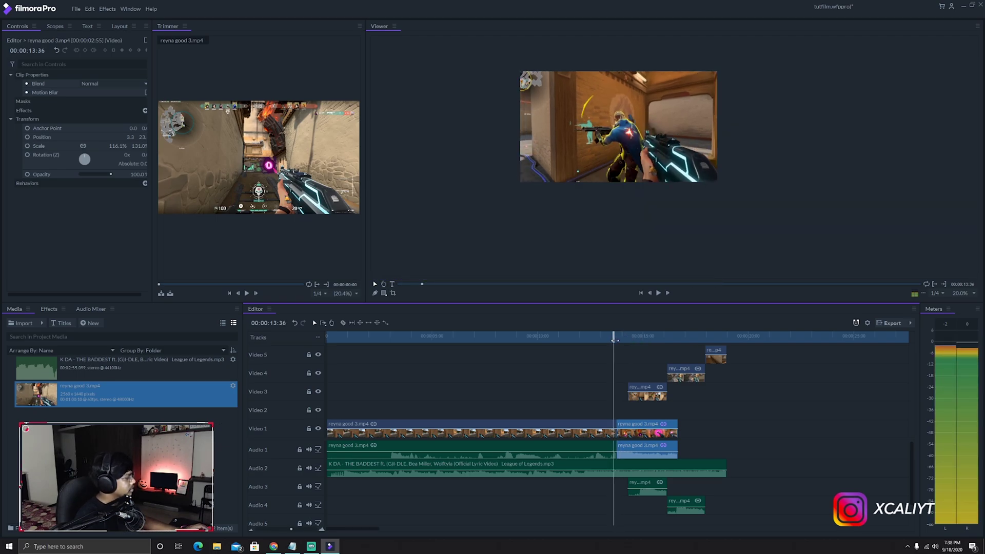
{"action": "key", "text": "space"}
{"action": "key", "text": "space"}
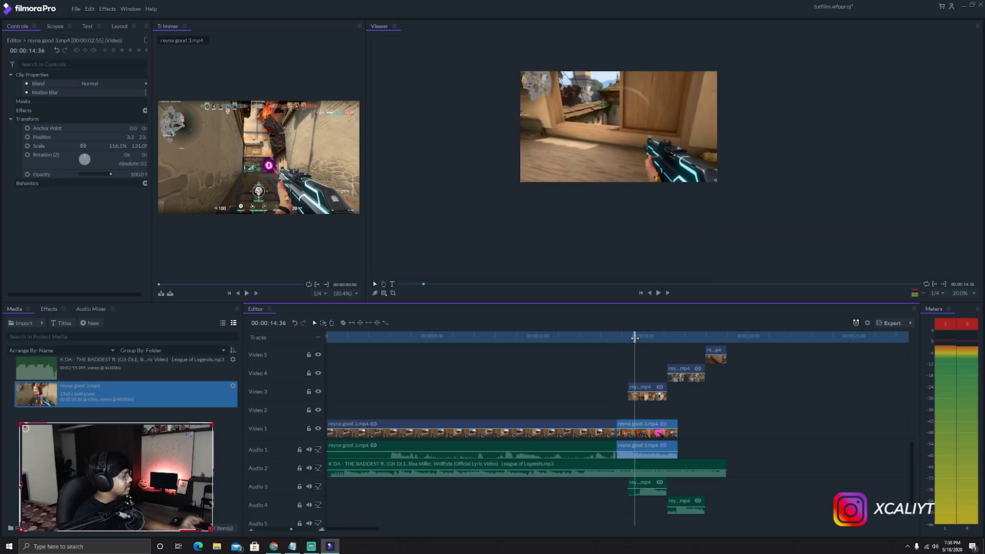
{"action": "scroll", "coordinate": [567, 193], "scroll_direction": "up", "scroll_amount": 2}
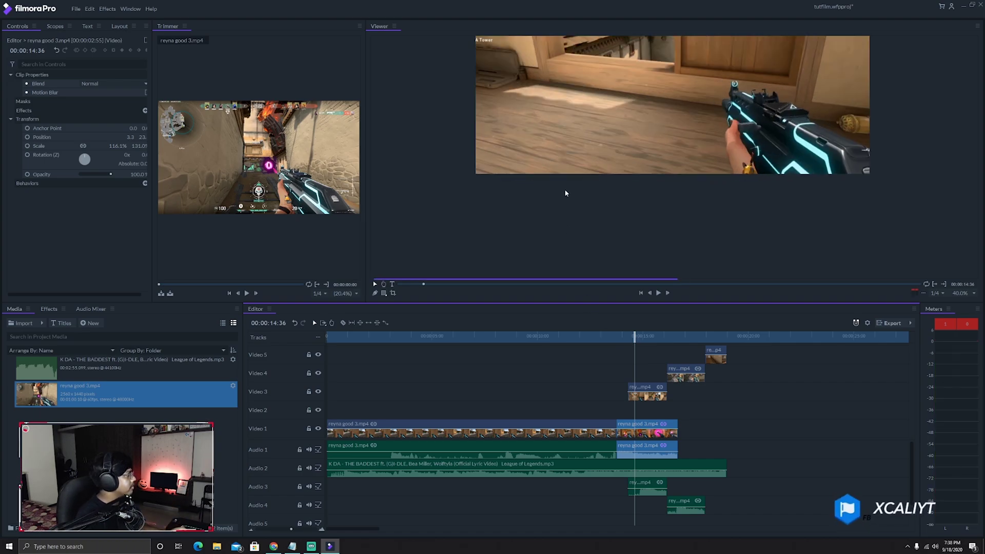
{"action": "scroll", "coordinate": [595, 201], "scroll_direction": "down", "scroll_amount": 1}
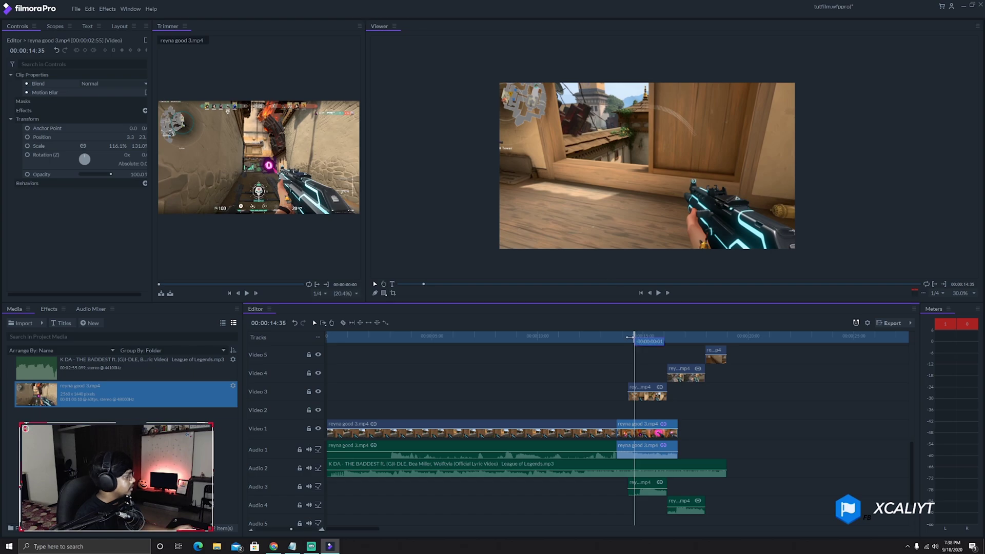
{"action": "key", "text": "space"}
{"action": "left_click", "coordinate": [608, 336]}
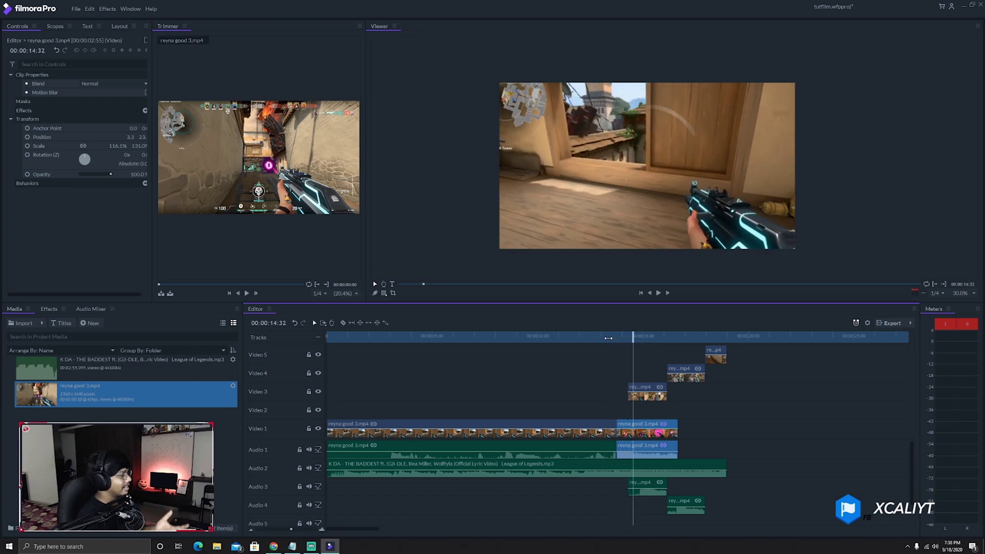
{"action": "key", "text": "space"}
{"action": "left_click", "coordinate": [614, 337]}
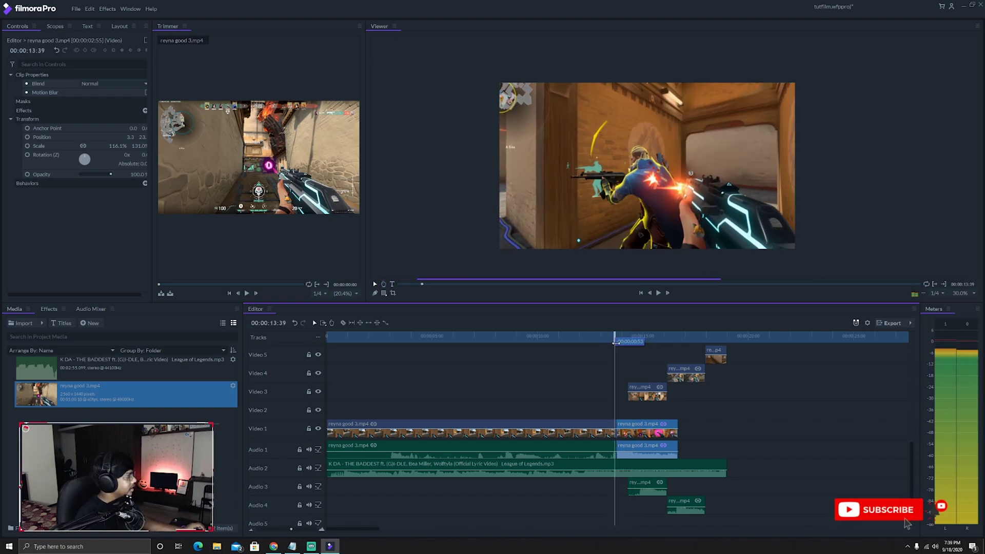
{"action": "left_click_drag", "start_coordinate": [623, 343], "coordinate": [643, 348]}
Step: Split the Video 3 clip and its audio at the playhead on the kill
{"action": "left_click", "coordinate": [650, 391]}
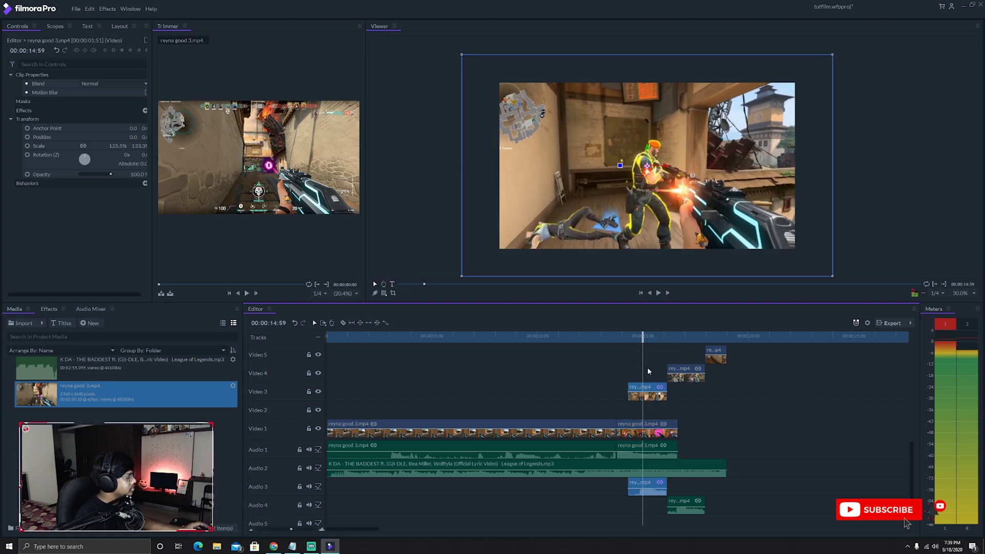
{"action": "key", "text": "ctrl+shift+d"}
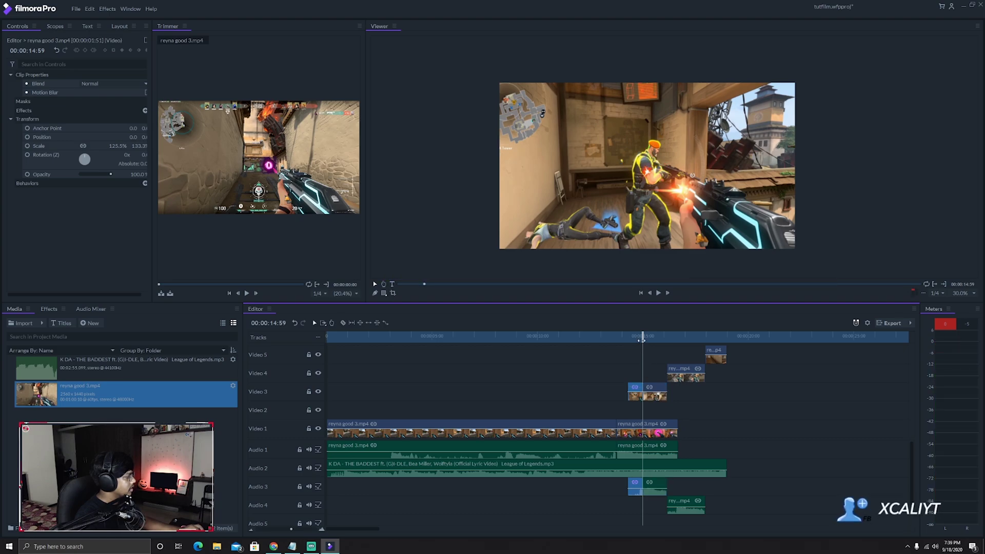
{"action": "key", "text": "space"}
Step: Slow the later Video 3 segment to 40% speed and scrub through it
{"action": "left_click", "coordinate": [652, 390]}
{"action": "right_click", "coordinate": [659, 393]}
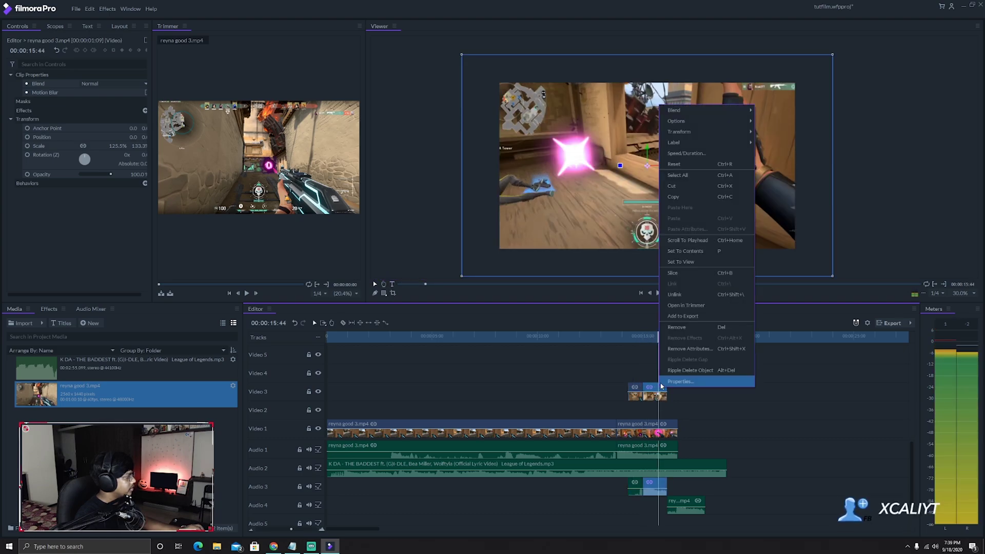
{"action": "left_click", "coordinate": [680, 163]}
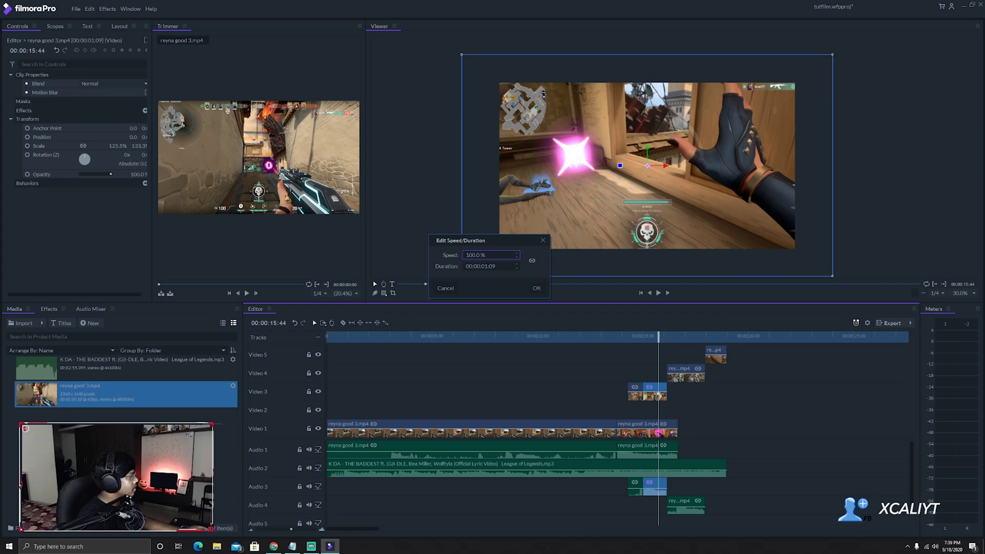
{"action": "left_click", "coordinate": [536, 289]}
{"action": "left_click_drag", "start_coordinate": [653, 340], "coordinate": [662, 341]}
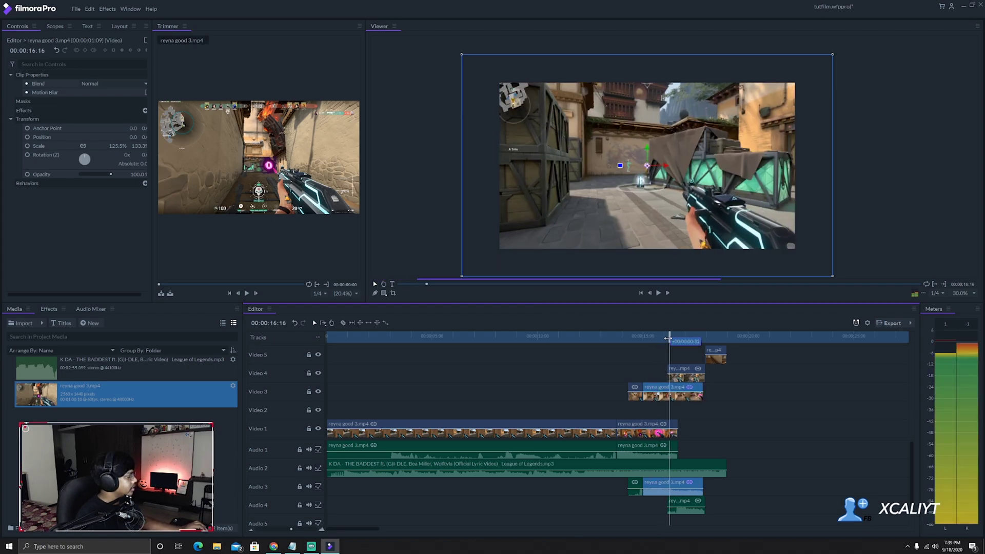
{"action": "left_click_drag", "start_coordinate": [668, 338], "coordinate": [678, 338]}
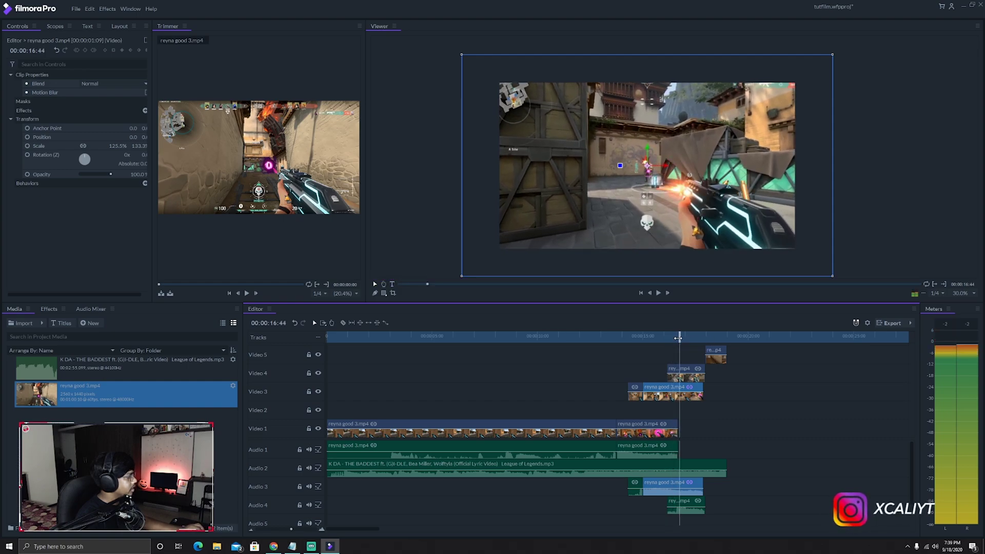
Step: Change the Video 4 clip's speed to 40% in Speed/Duration
{"action": "right_click", "coordinate": [689, 367]}
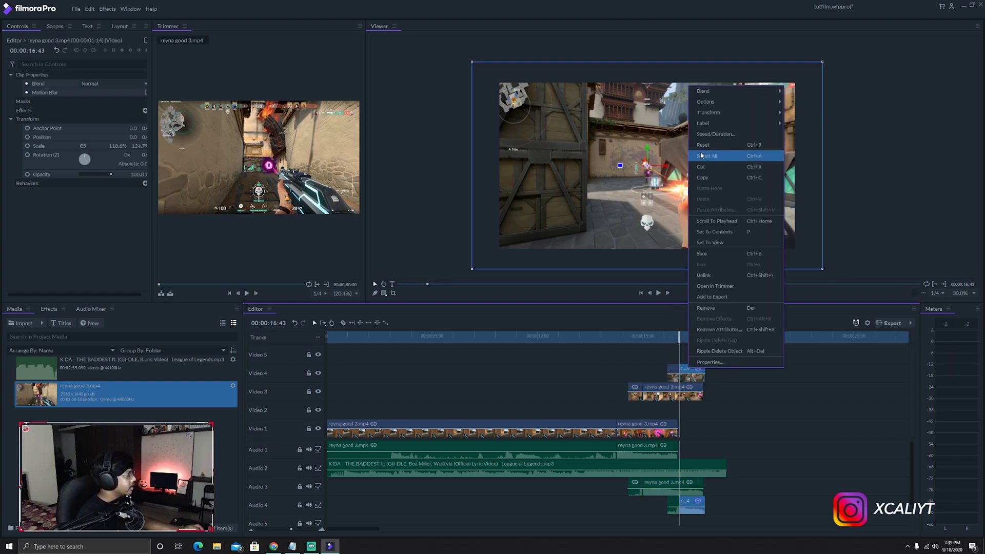
{"action": "left_click", "coordinate": [716, 134]}
{"action": "double_click", "coordinate": [478, 255]}
{"action": "type", "text": "40"}
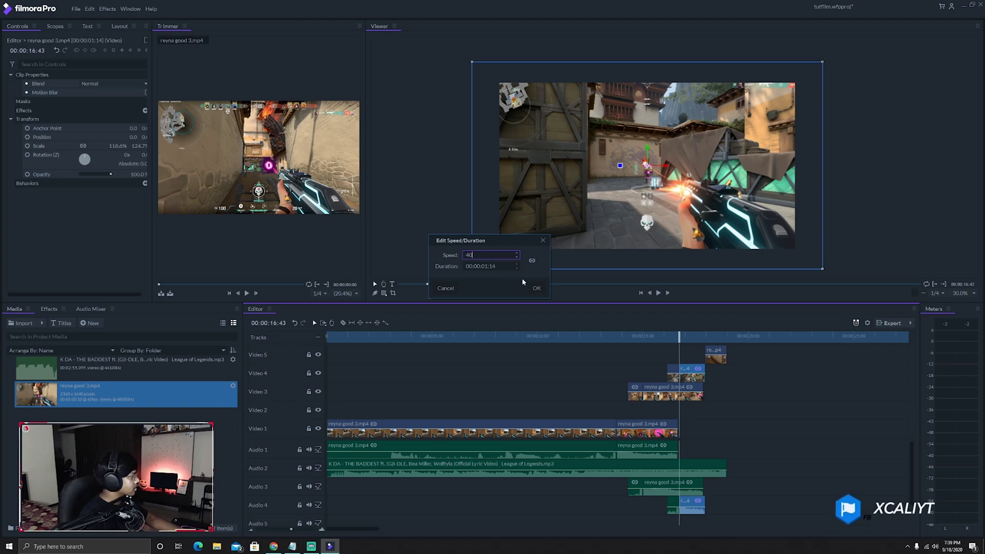
{"action": "left_click", "coordinate": [537, 288]}
Step: Play back the slowed section from just before the clips
{"action": "left_click_drag", "start_coordinate": [680, 337], "coordinate": [601, 357]}
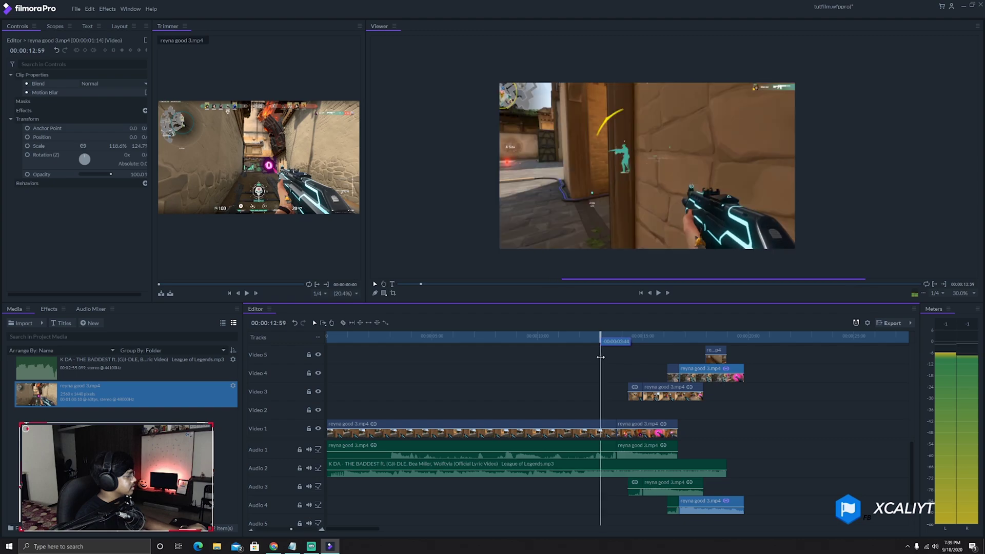
{"action": "key", "text": "space"}
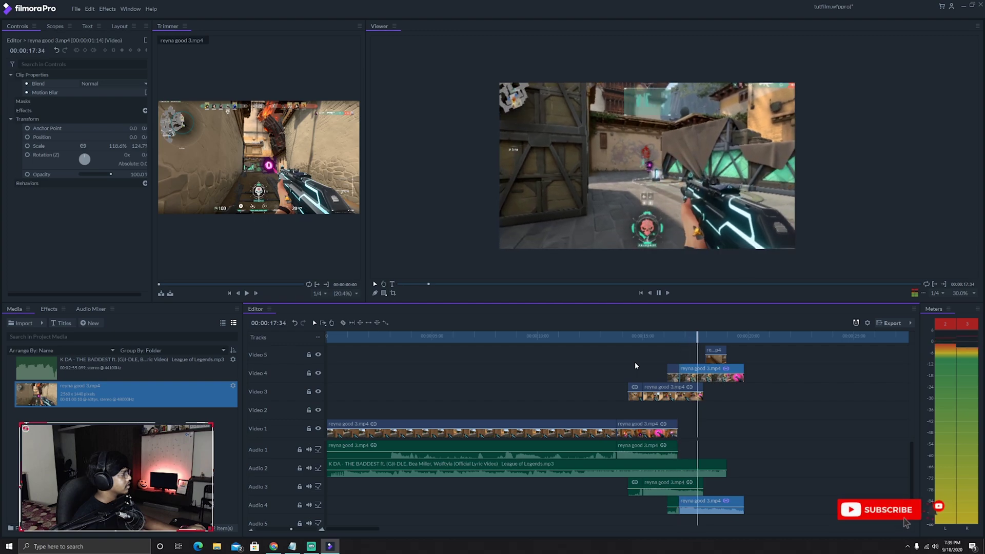
{"action": "key", "text": "space"}
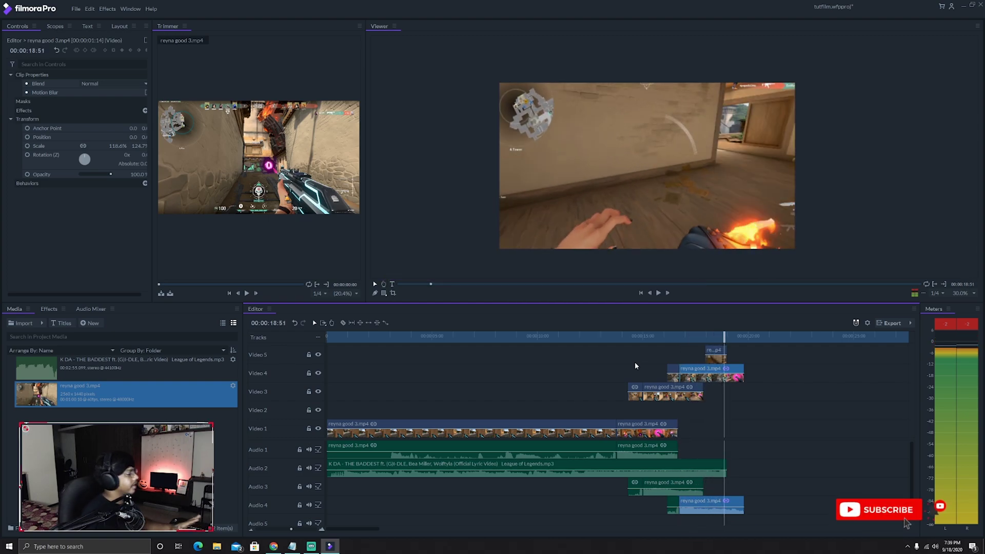
Step: Scrub the playhead from 13:31 forward to the 13:56 kill frame in the second Video 1 clip
{"action": "left_click_drag", "start_coordinate": [724, 357], "coordinate": [613, 356]}
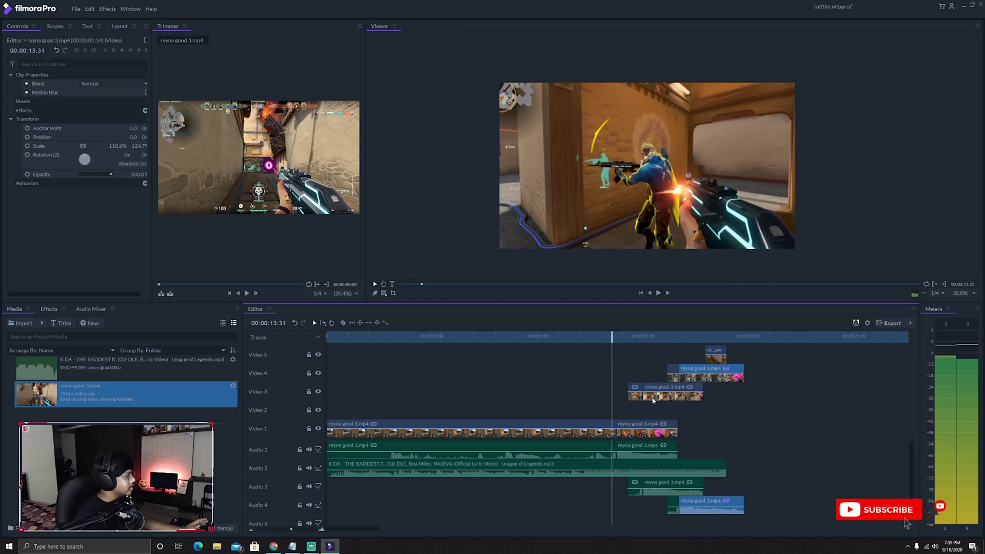
{"action": "left_click", "coordinate": [952, 302]}
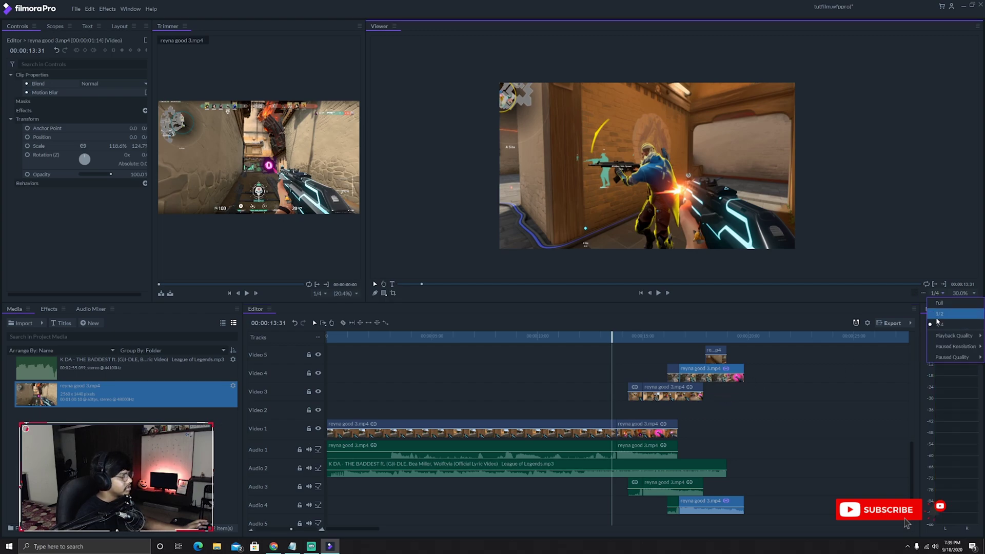
{"action": "left_click", "coordinate": [613, 345]}
{"action": "left_click_drag", "start_coordinate": [610, 339], "coordinate": [620, 338]}
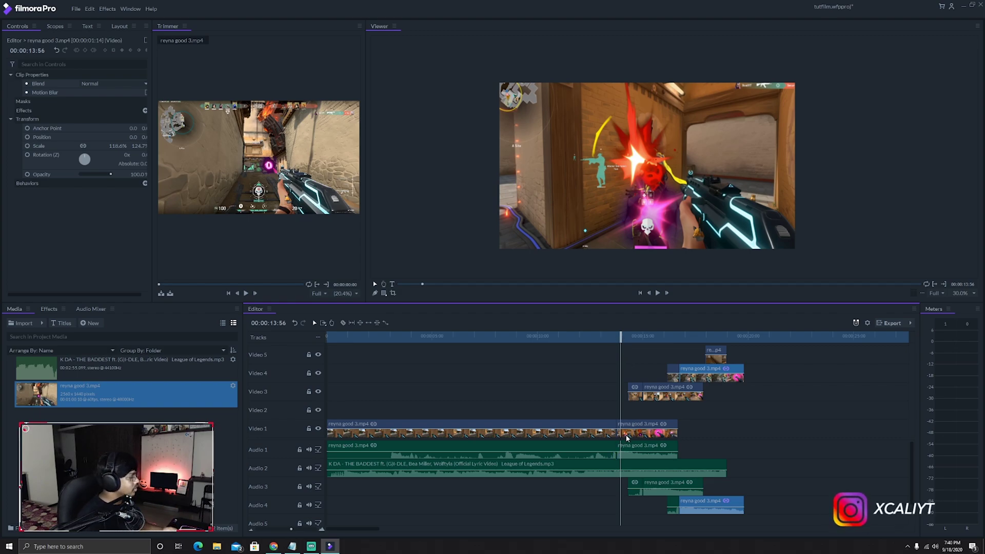
Step: Enable Motion Blur on the Video 1, Video 3 and Video 4 kill clips
{"action": "left_click", "coordinate": [656, 427]}
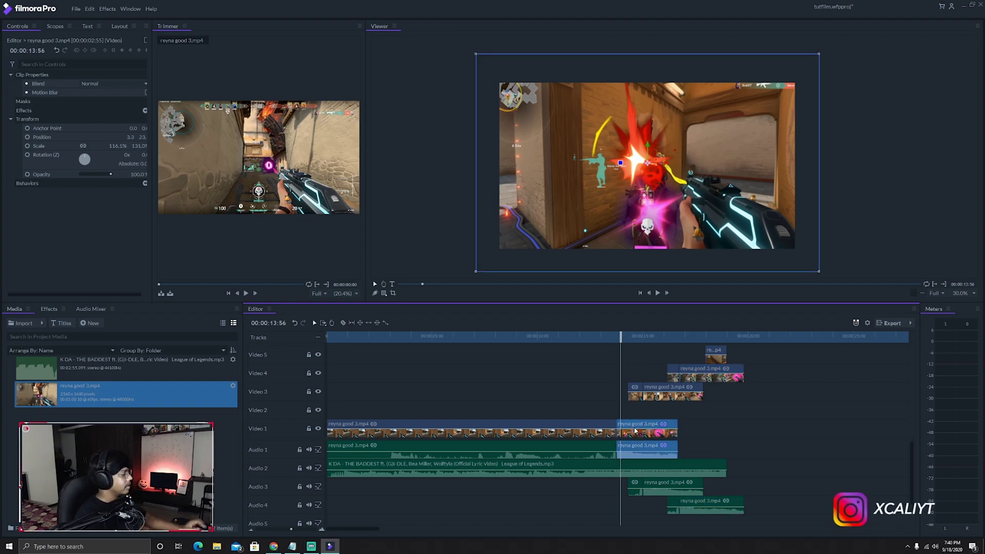
{"action": "right_click", "coordinate": [634, 428]}
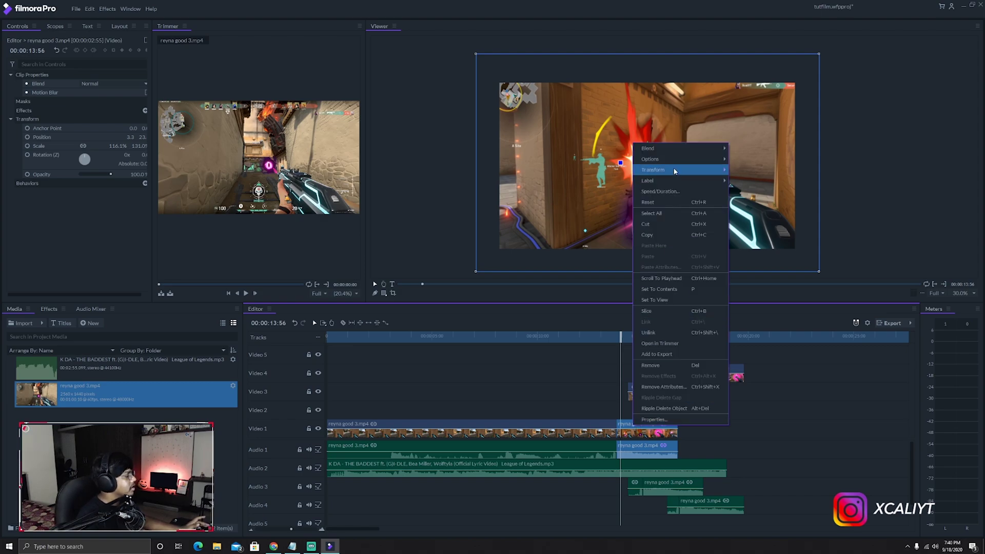
{"action": "mouse_move", "coordinate": [678, 160]}
{"action": "left_click", "coordinate": [750, 159]}
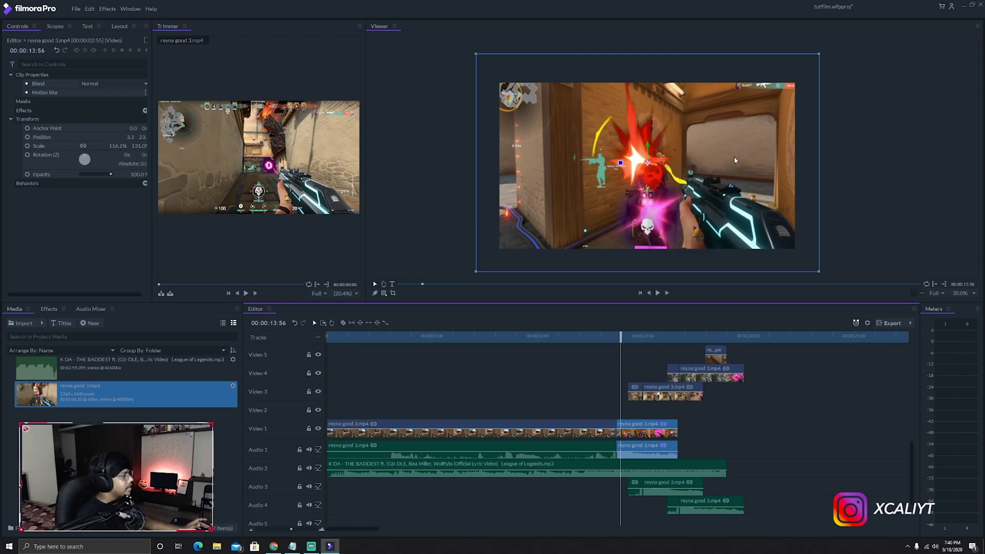
{"action": "left_click", "coordinate": [658, 390]}
{"action": "right_click", "coordinate": [659, 387]}
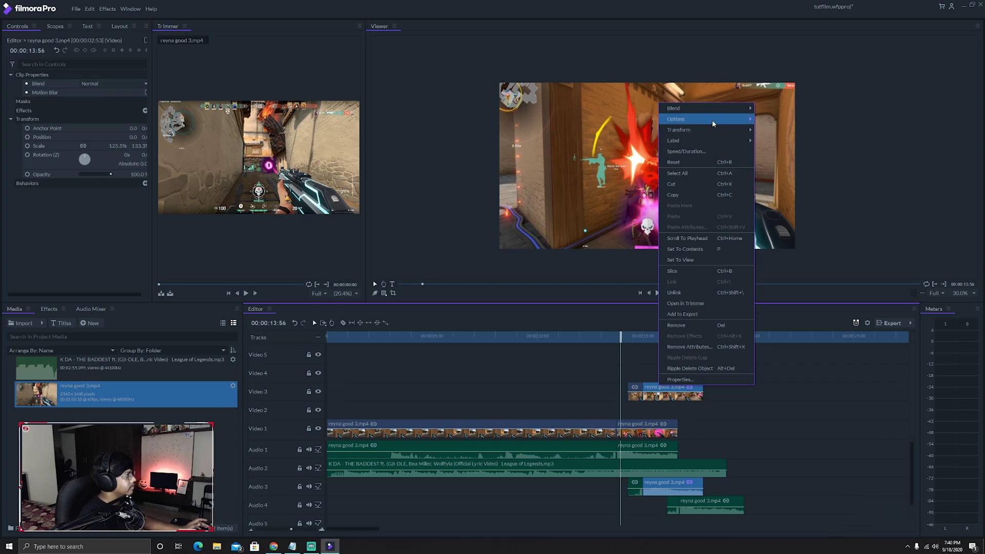
{"action": "mouse_move", "coordinate": [678, 119]}
{"action": "left_click", "coordinate": [775, 120]}
{"action": "left_click", "coordinate": [696, 371]}
{"action": "right_click", "coordinate": [696, 371]}
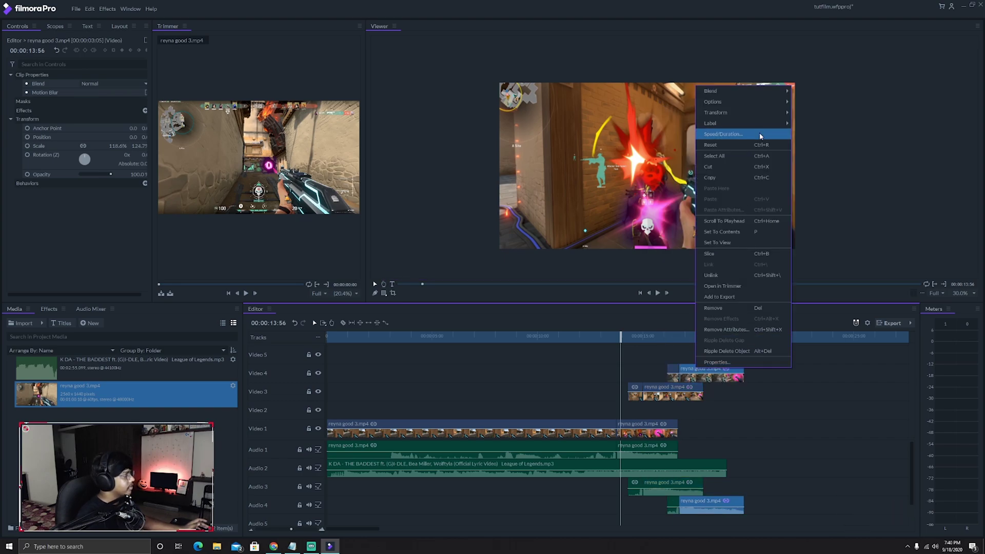
{"action": "left_click", "coordinate": [802, 105]}
Step: Reselect the second Video 1 clip and play the timeline to preview the motion blur
{"action": "left_click", "coordinate": [532, 269]}
{"action": "key", "text": "space"}
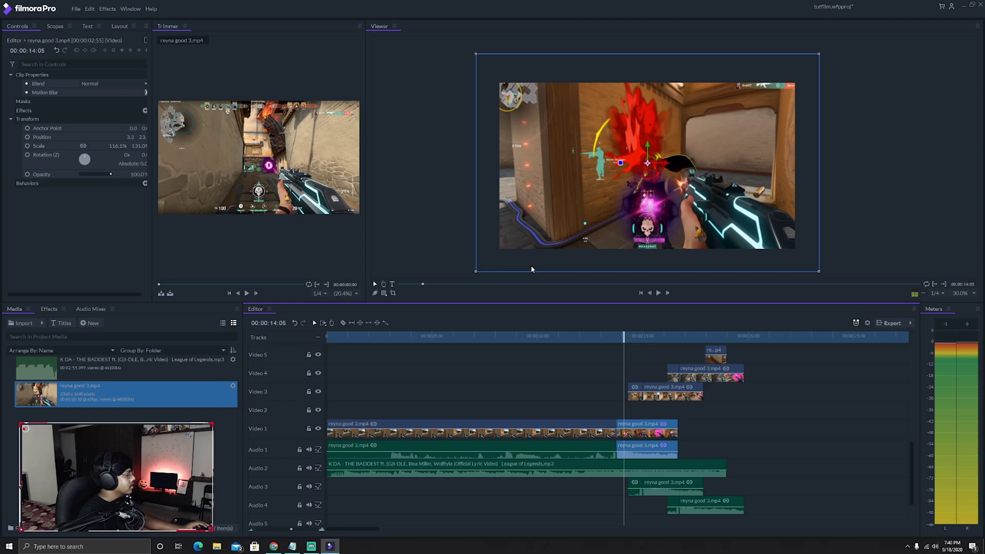
{"action": "left_click", "coordinate": [100, 9]}
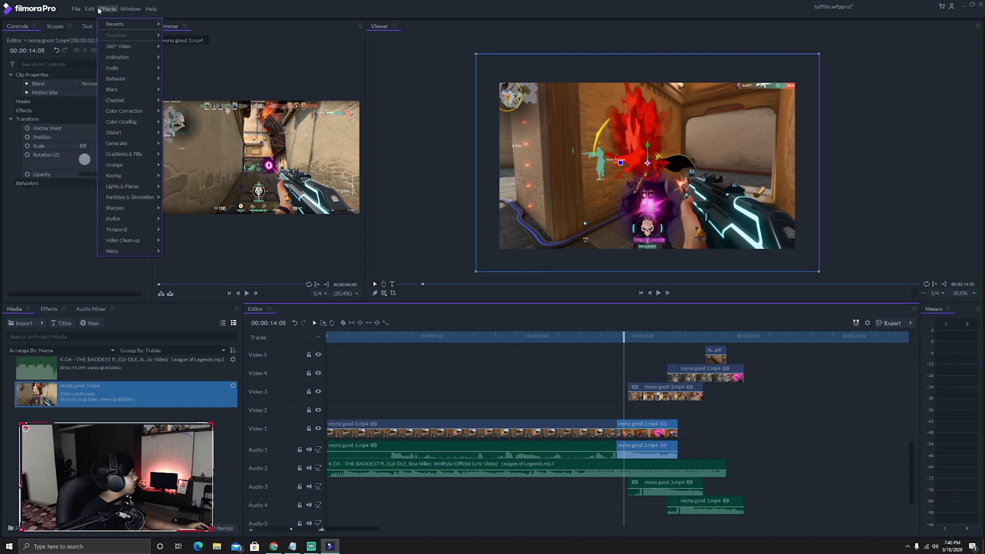
Step: Apply Blurs > Zoom Blur to the second Video 1 clip and raise Strength from 5.0 to 12
{"action": "mouse_move", "coordinate": [139, 90]}
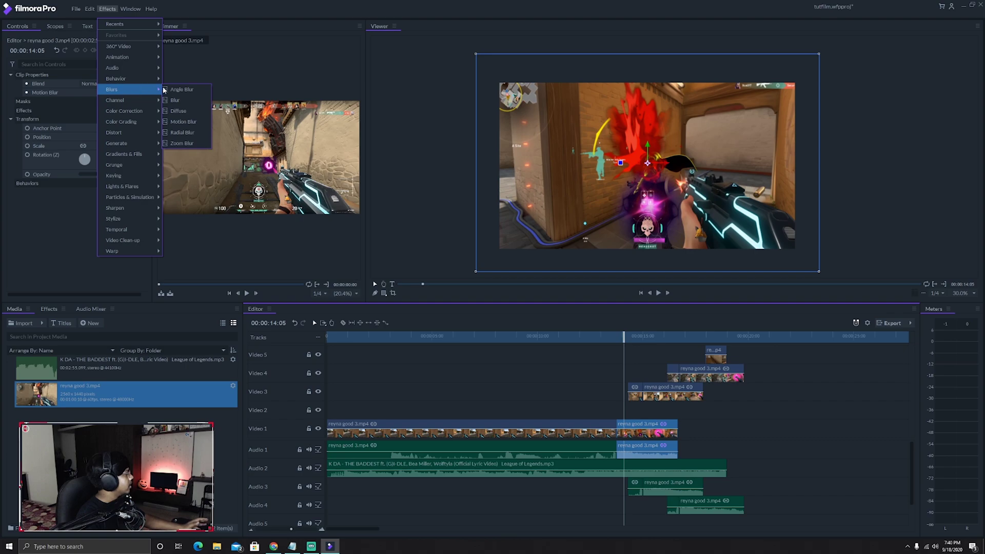
{"action": "left_click", "coordinate": [186, 143]}
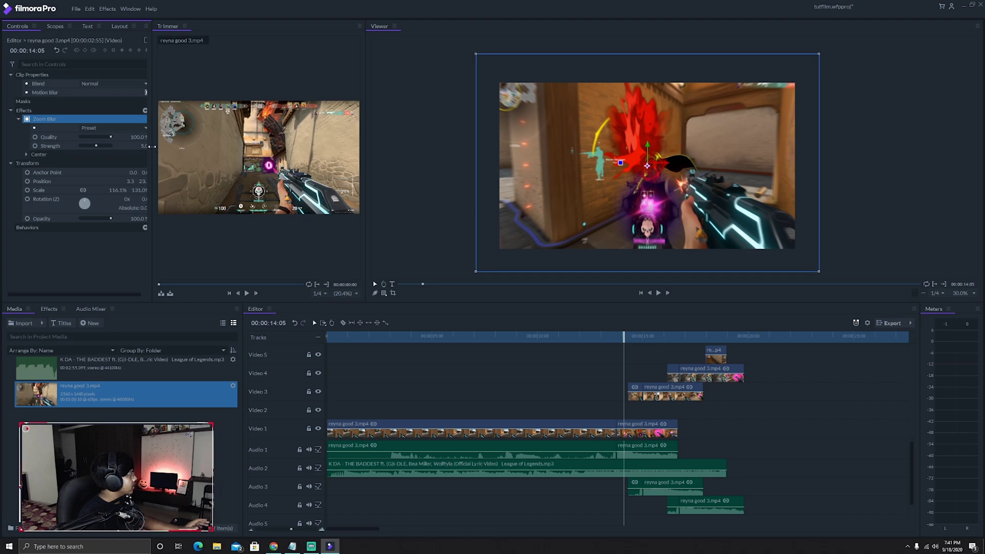
{"action": "left_click_drag", "start_coordinate": [152, 146], "coordinate": [205, 146]}
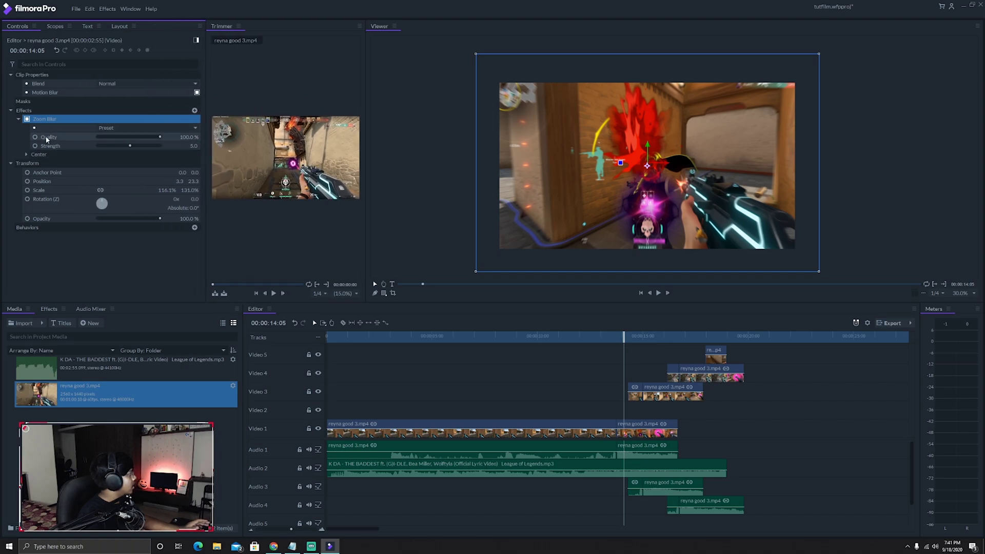
{"action": "left_click_drag", "start_coordinate": [130, 147], "coordinate": [133, 148]}
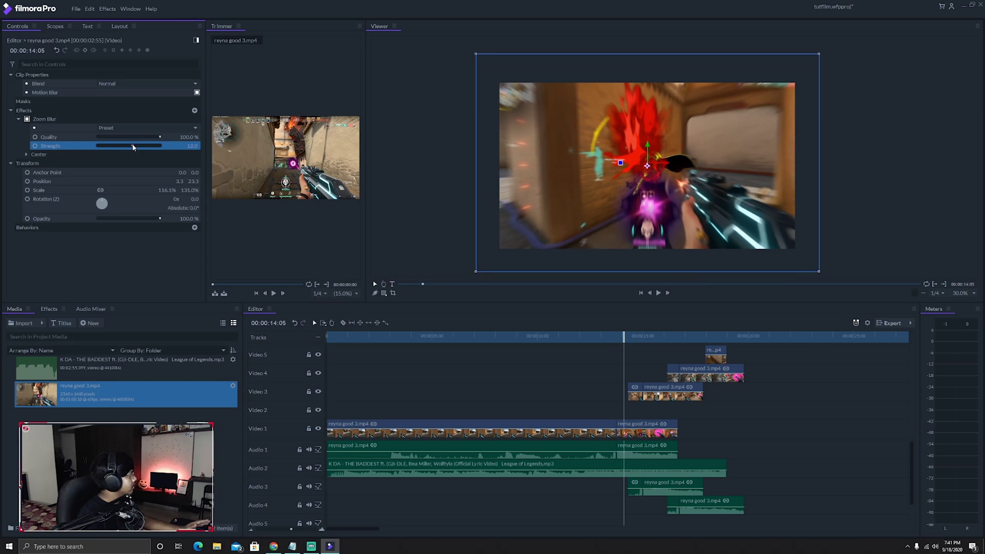
{"action": "left_click_drag", "start_coordinate": [133, 147], "coordinate": [134, 148]}
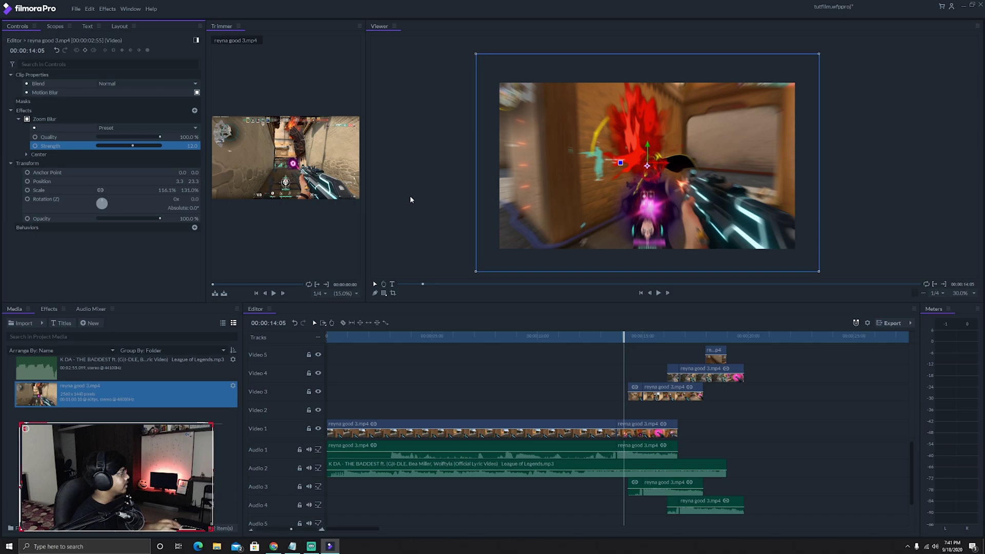
{"action": "left_click", "coordinate": [108, 9]}
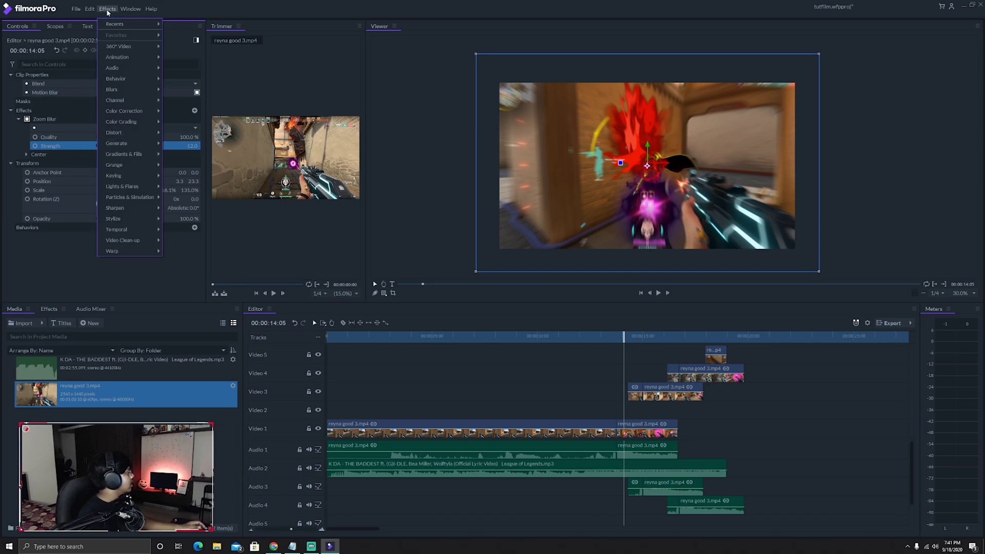
{"action": "mouse_move", "coordinate": [134, 233]}
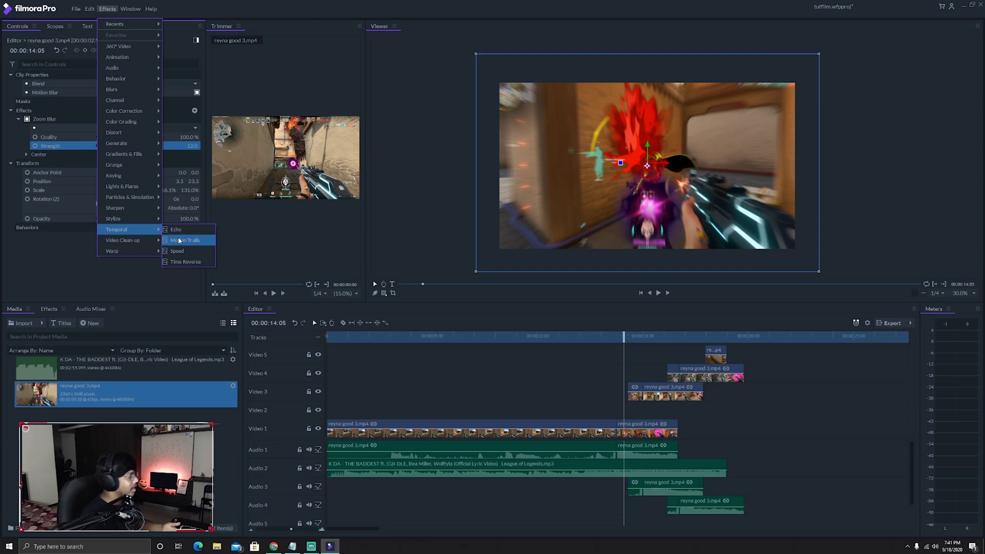
{"action": "left_click", "coordinate": [618, 321]}
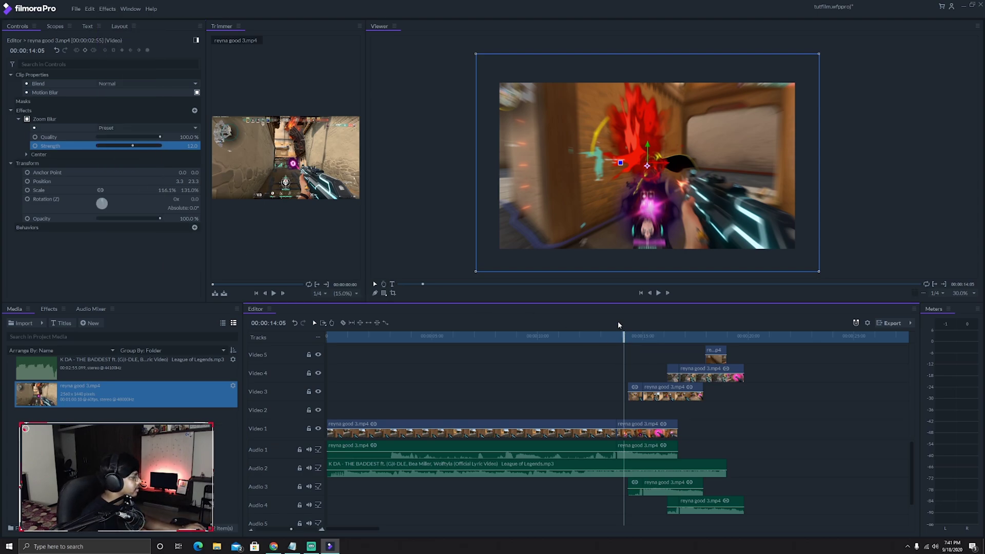
{"action": "left_click", "coordinate": [673, 387]}
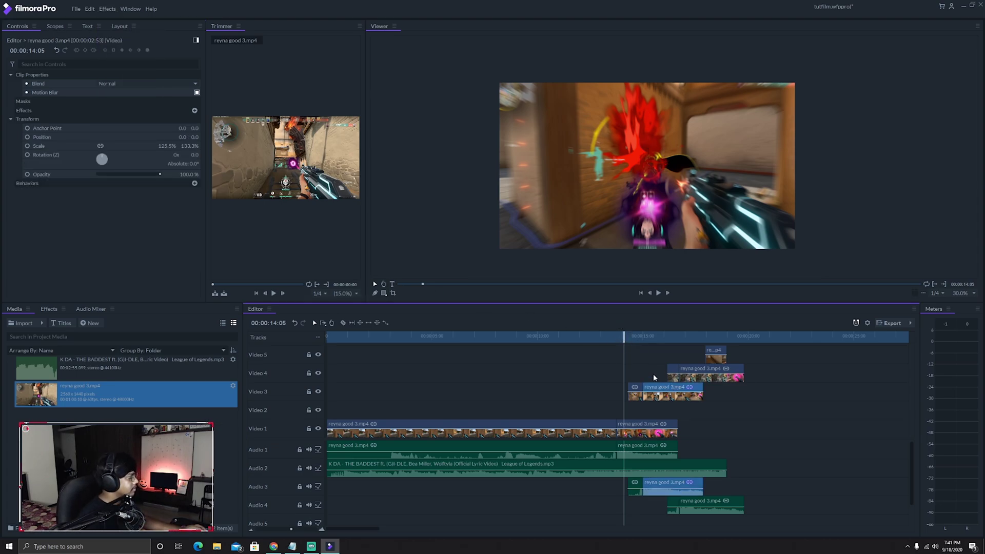
{"action": "left_click", "coordinate": [660, 336]}
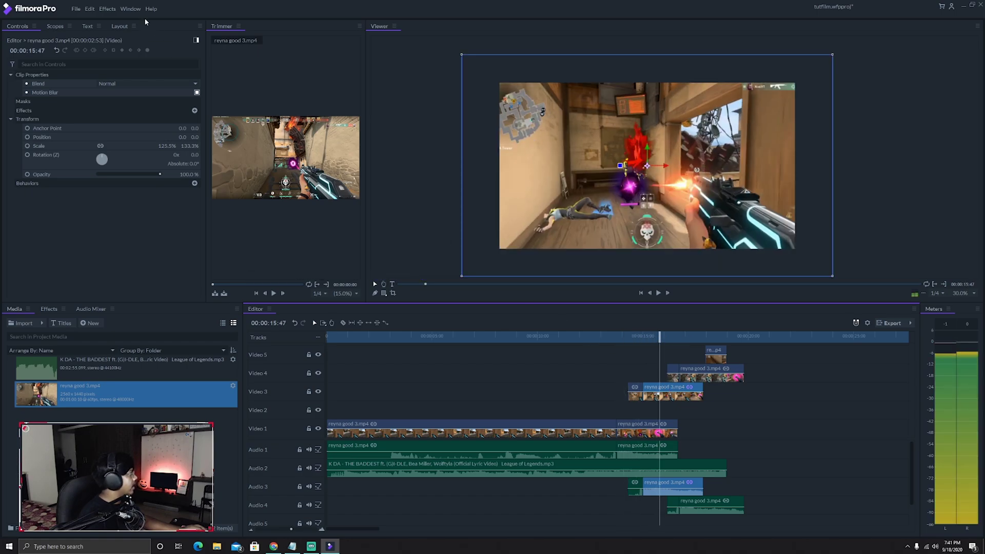
{"action": "left_click", "coordinate": [611, 351]}
{"action": "key", "text": "space"}
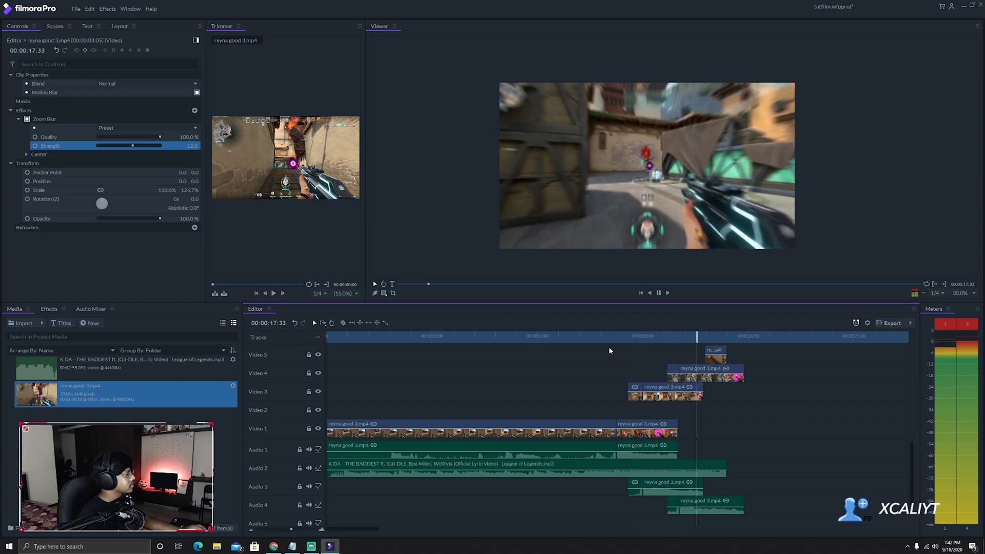
{"action": "key", "text": "space"}
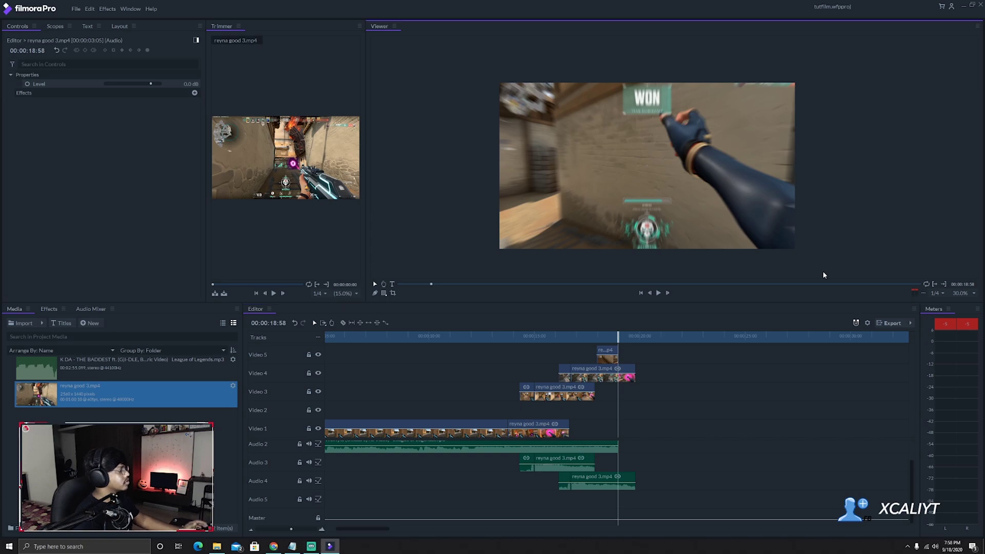
{"action": "left_click", "coordinate": [891, 323]}
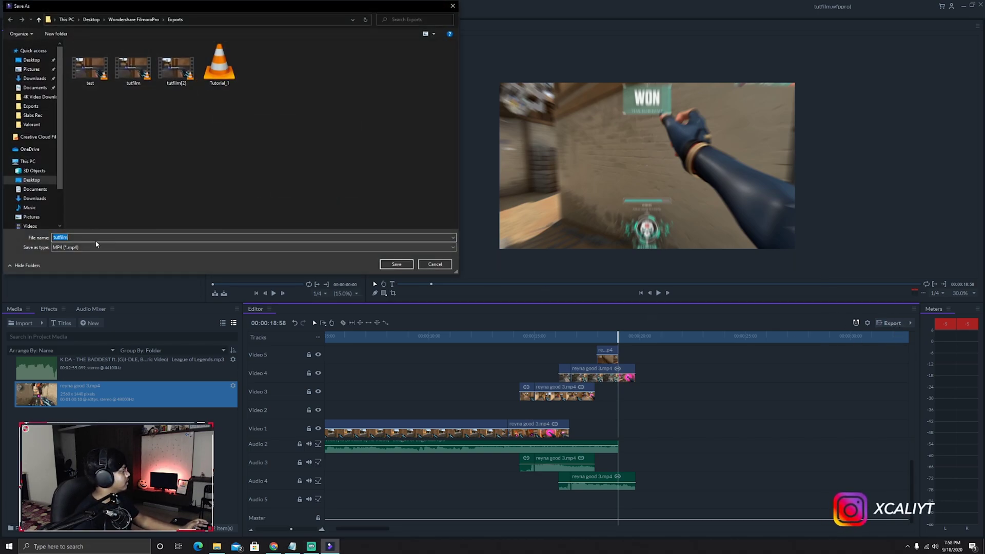
Step: Save the export as test123.mp4 and queue it for rendering
{"action": "type", "text": "test"}
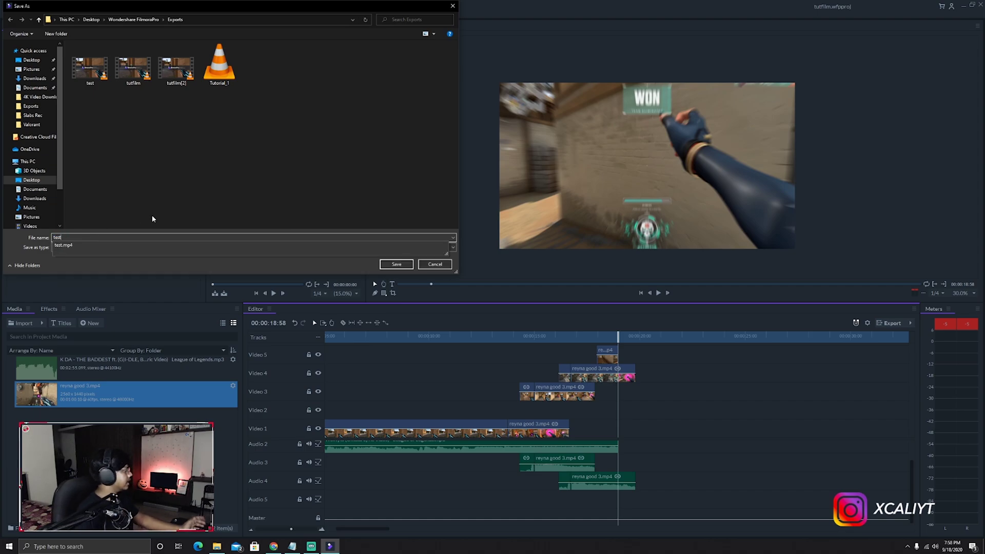
{"action": "type", "text": "123"}
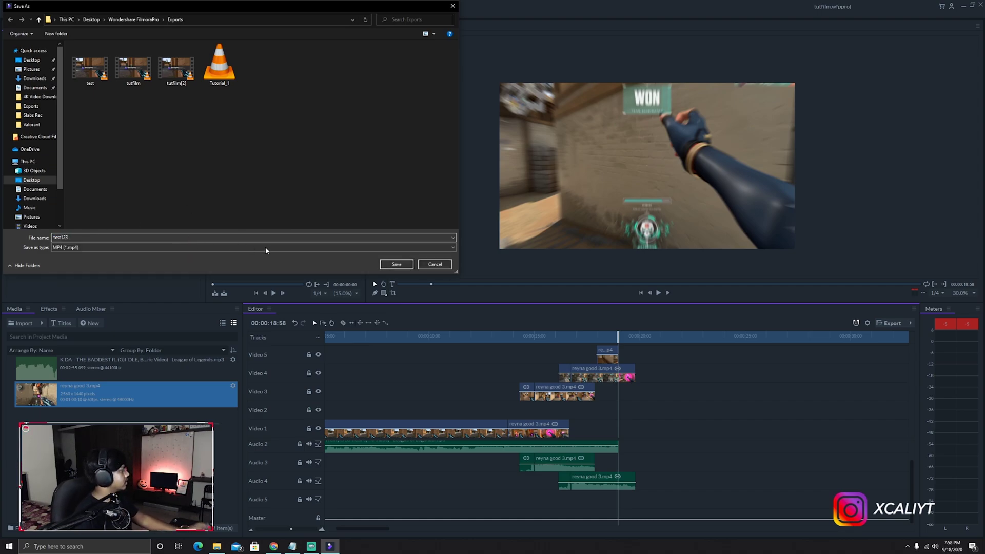
{"action": "left_click", "coordinate": [397, 264]}
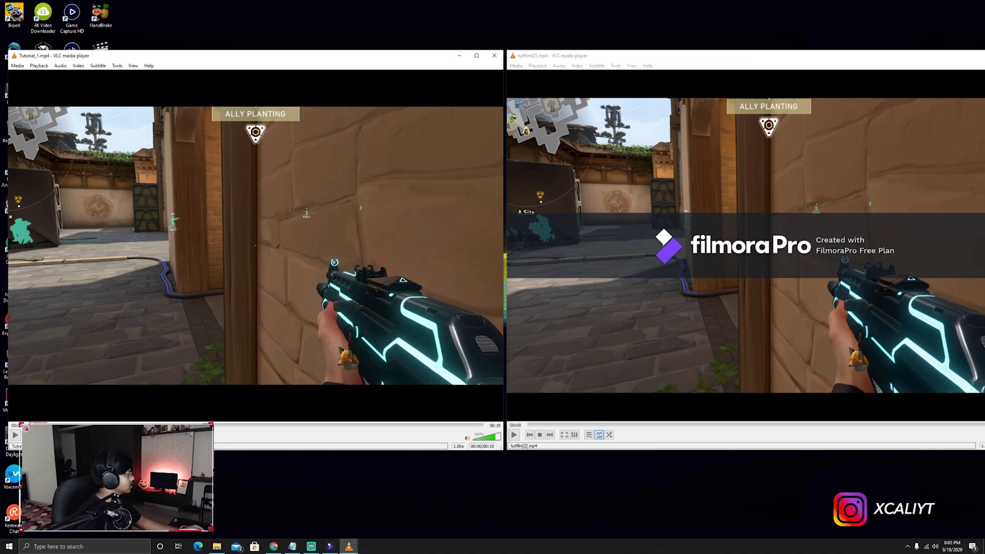
Step: Play Tutorial_1.mp4 in the left VLC window from 00:09
{"action": "left_click", "coordinate": [217, 425]}
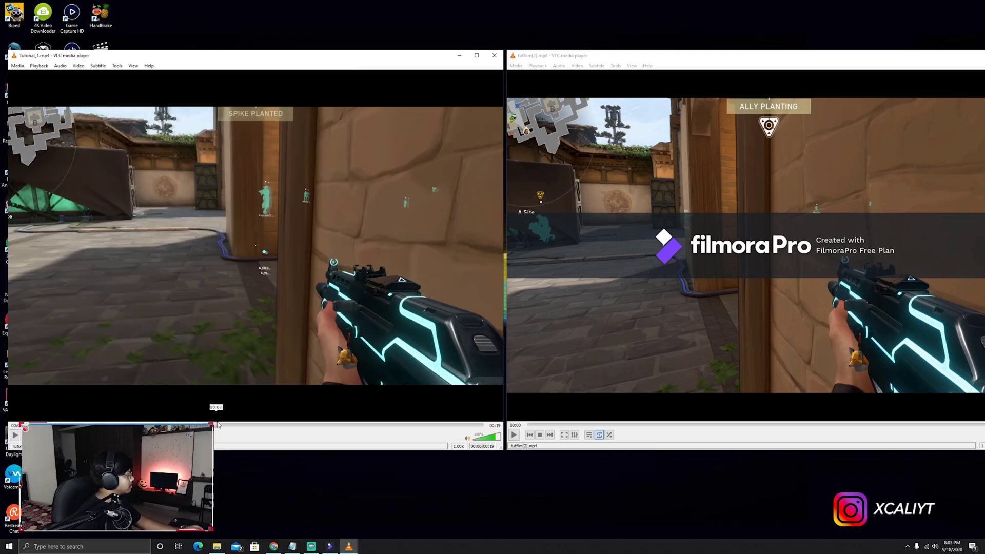
{"action": "left_click_drag", "start_coordinate": [217, 425], "coordinate": [256, 425]}
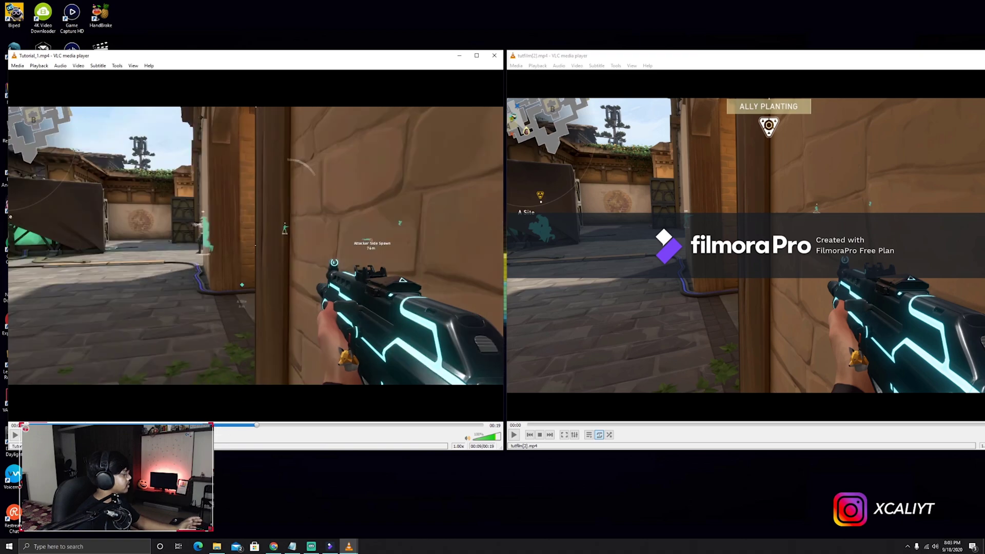
{"action": "key", "text": "space"}
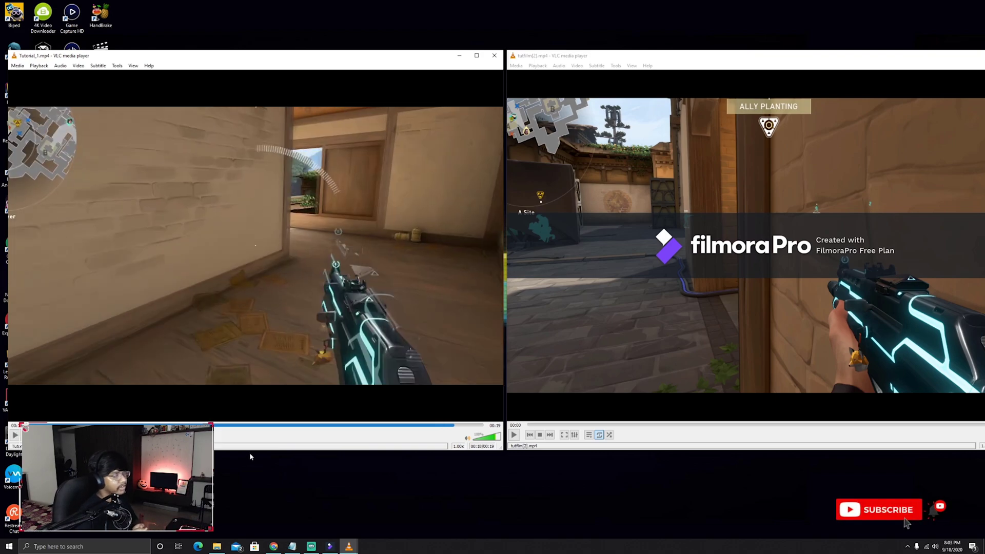
Step: Play tutfilm[2].mp4 from the start and pause it on the zoom-blurred WON frame
{"action": "left_click_drag", "start_coordinate": [610, 60], "coordinate": [525, 59]}
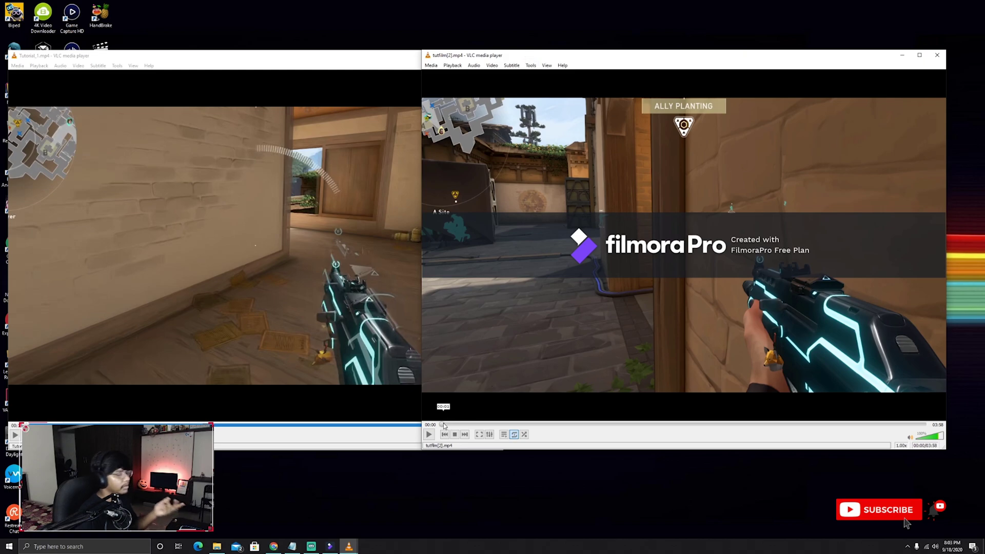
{"action": "left_click", "coordinate": [444, 425]}
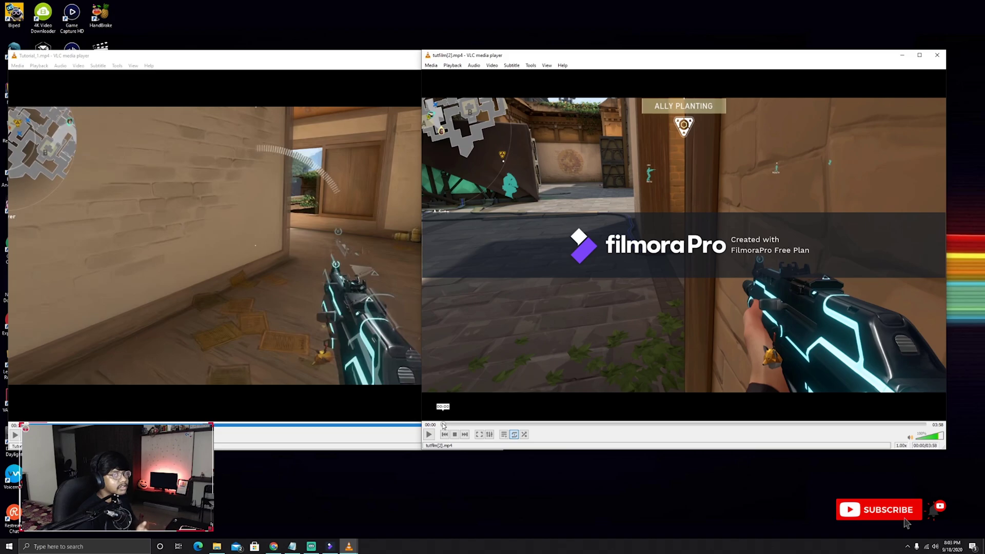
{"action": "key", "text": "space"}
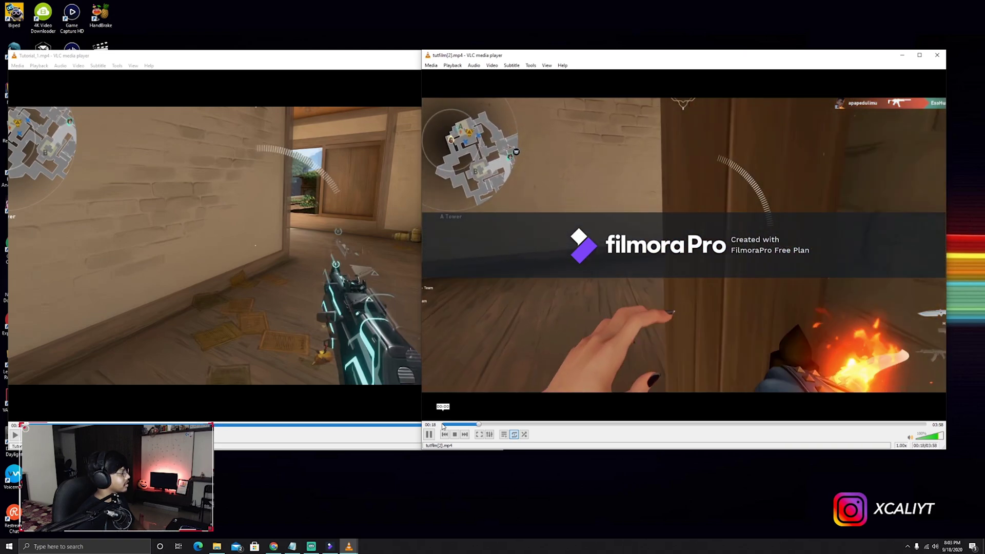
{"action": "left_click", "coordinate": [617, 338]}
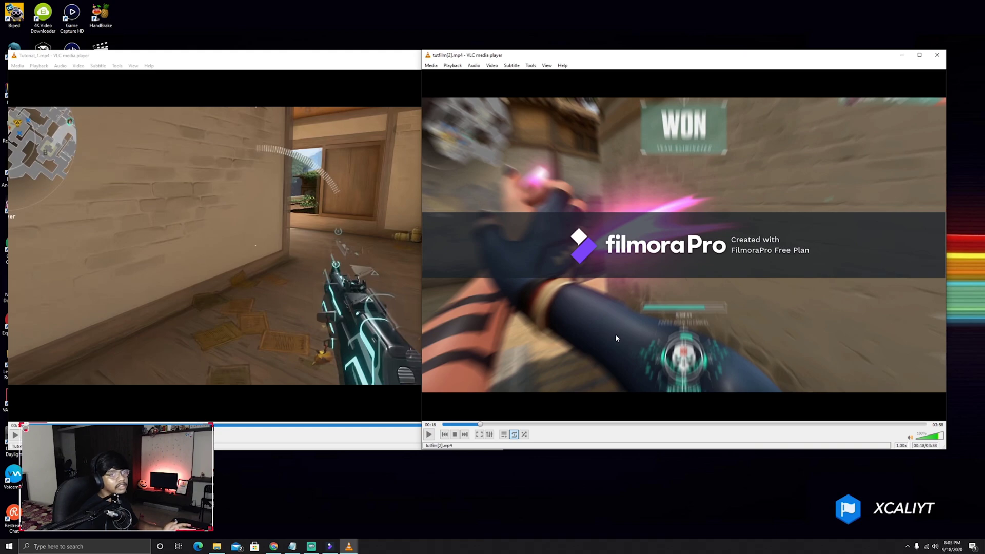
Step: Move the export window back right and pause Tutorial_1.mp4 at 00:13
{"action": "left_click_drag", "start_coordinate": [595, 59], "coordinate": [678, 59]}
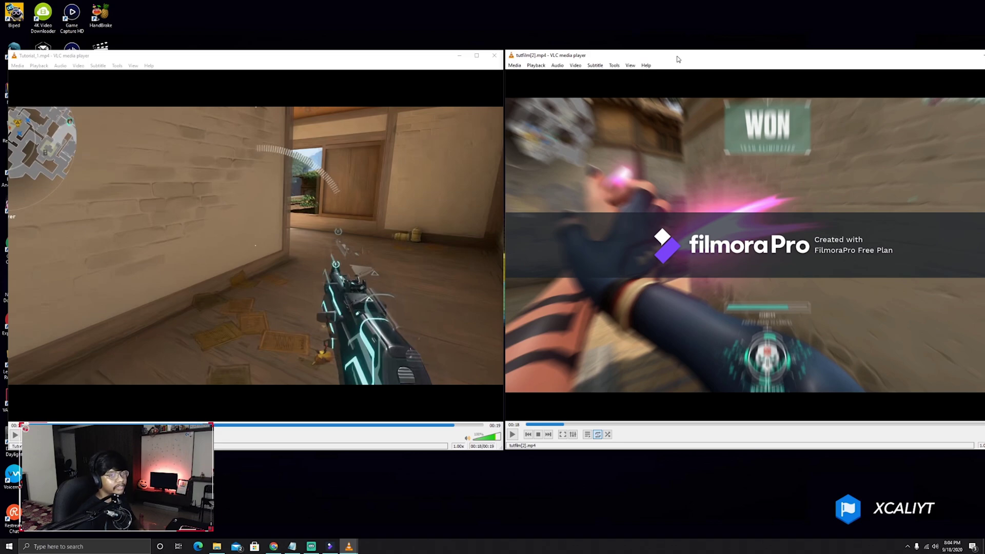
{"action": "left_click", "coordinate": [174, 425]}
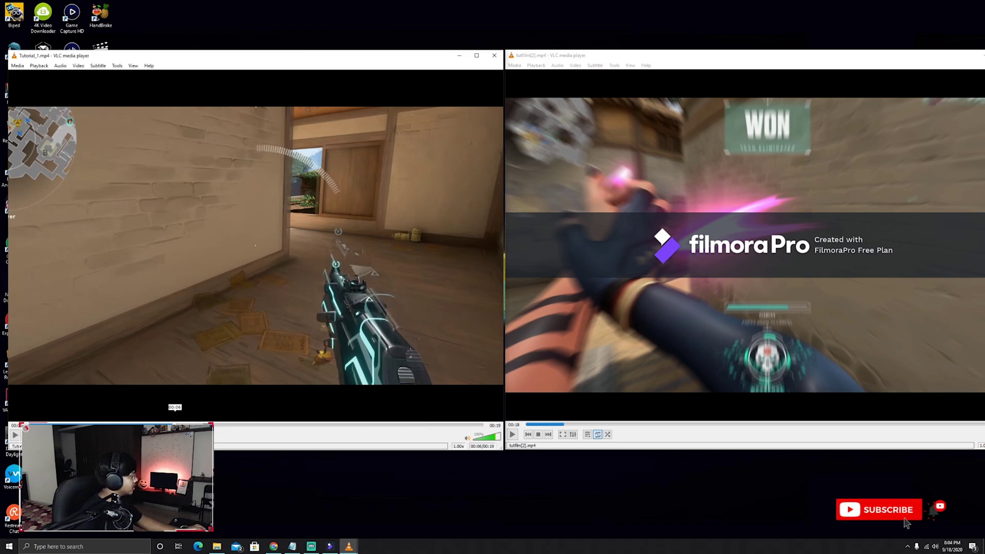
{"action": "left_click", "coordinate": [129, 425]}
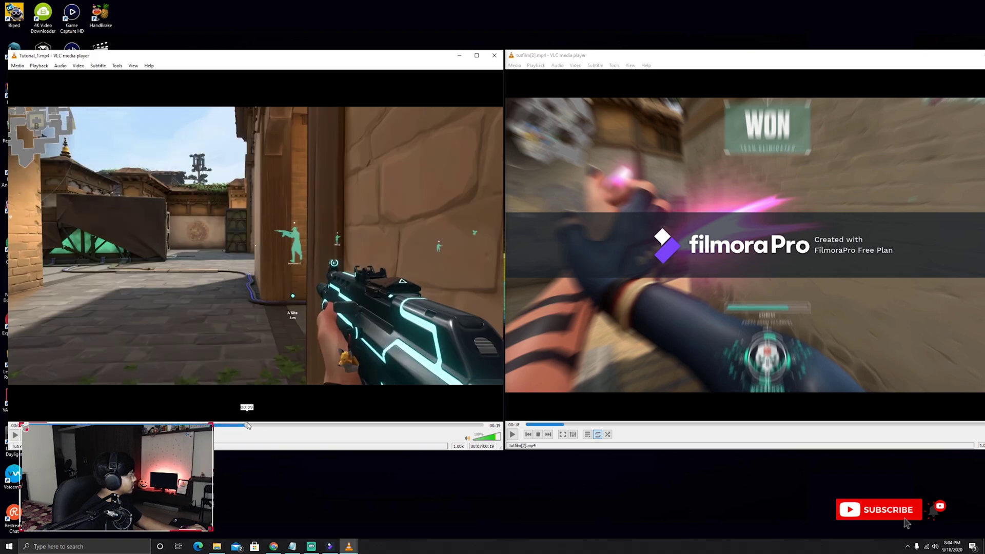
{"action": "left_click", "coordinate": [257, 425]}
{"action": "key", "text": "space"}
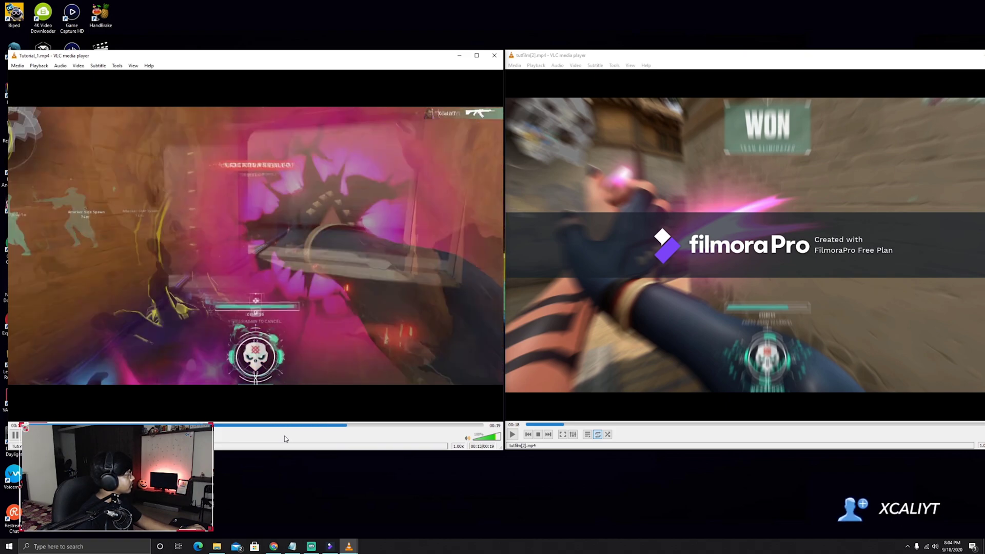
{"action": "key", "text": "space"}
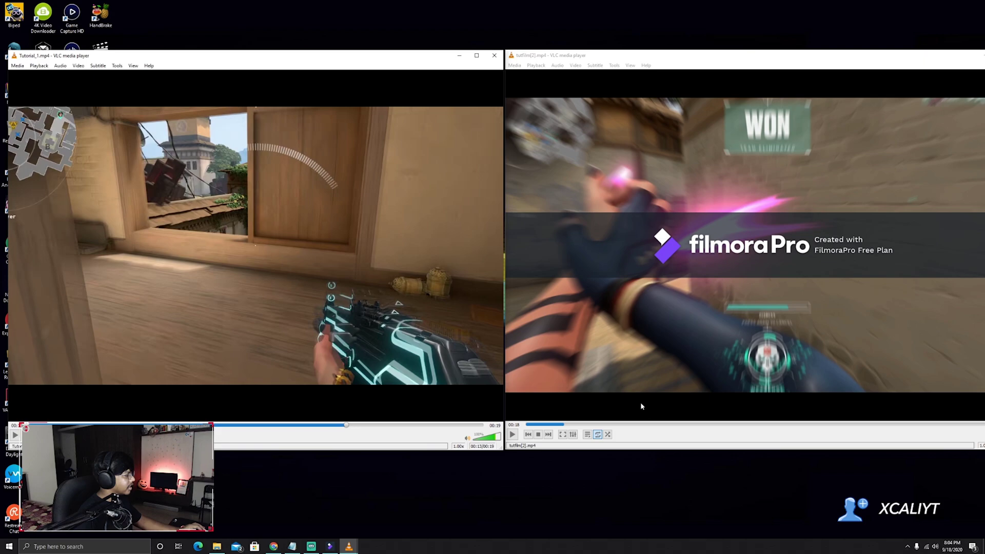
Step: Pause tutfilm(2).mp4 on the 00:13 kill and match Tutorial_1.mp4 to the same frame
{"action": "left_click", "coordinate": [674, 424]}
{"action": "left_click", "coordinate": [577, 425]}
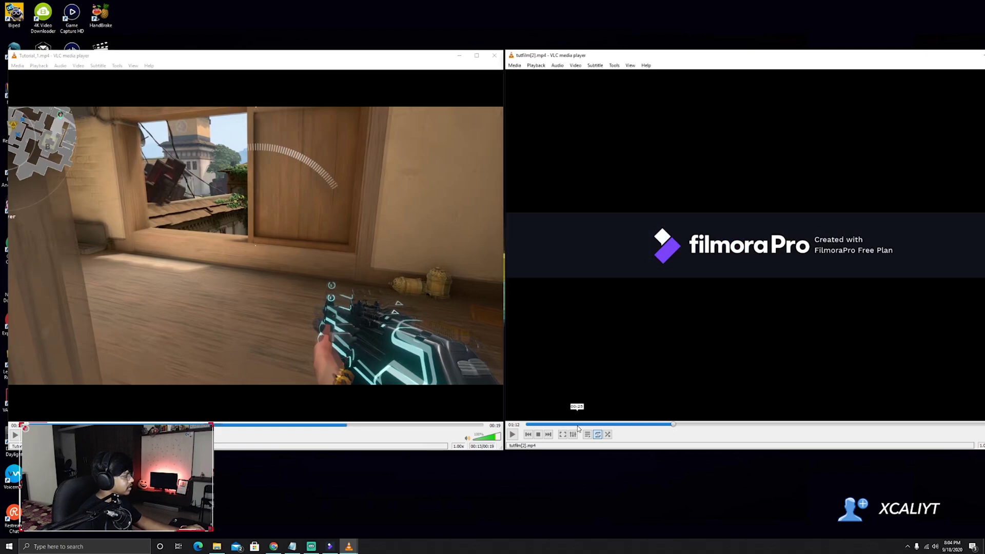
{"action": "left_click", "coordinate": [554, 425]}
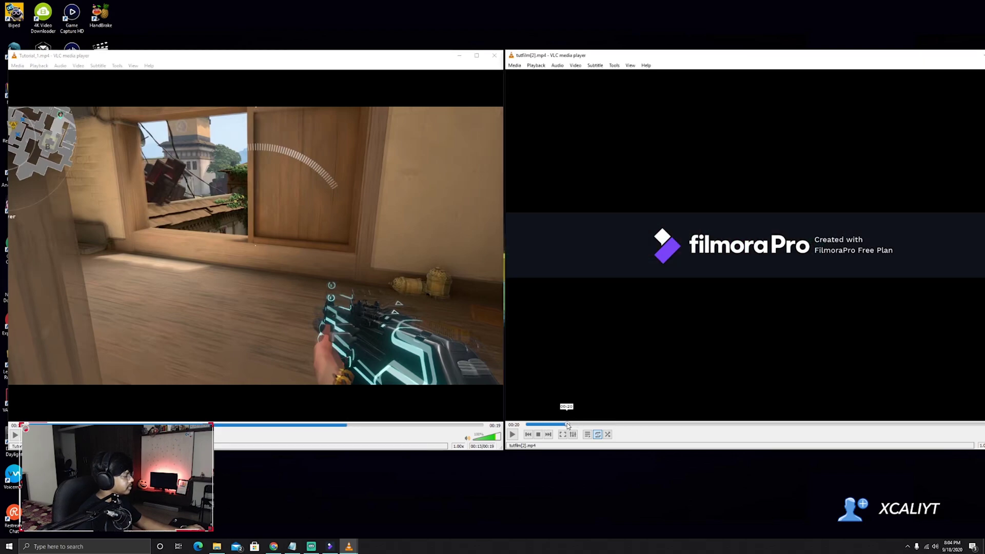
{"action": "left_click", "coordinate": [550, 425]}
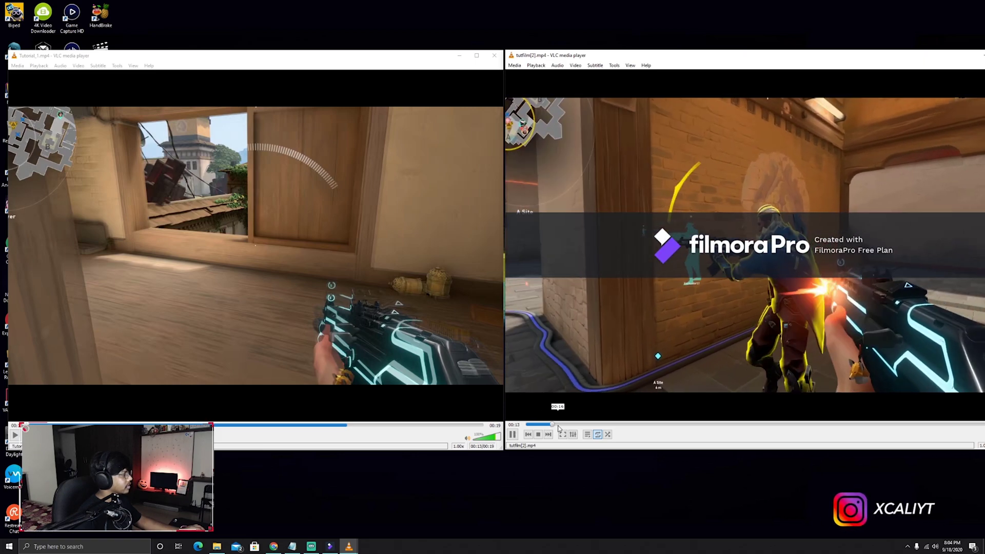
{"action": "key", "text": "space"}
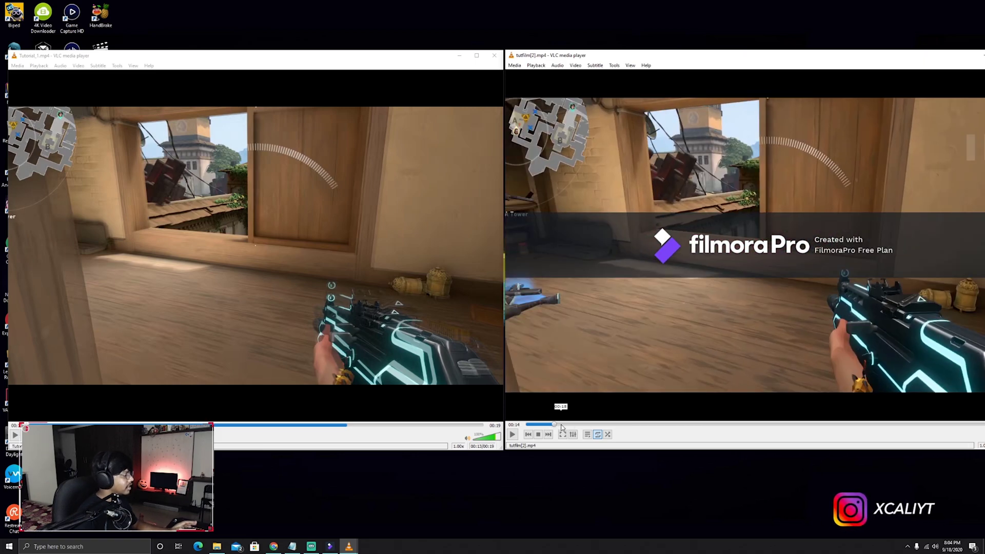
{"action": "left_click", "coordinate": [553, 425]}
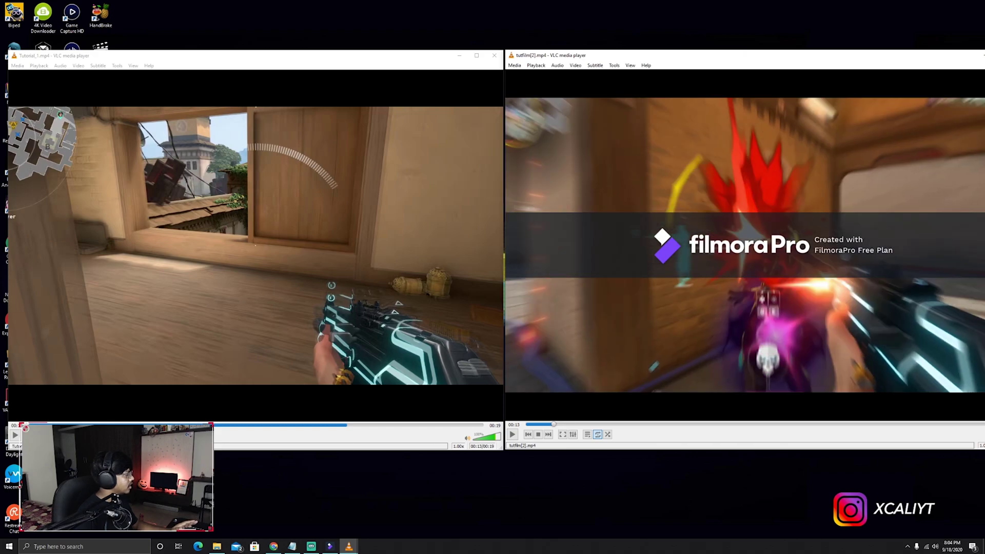
{"action": "left_click", "coordinate": [335, 425]}
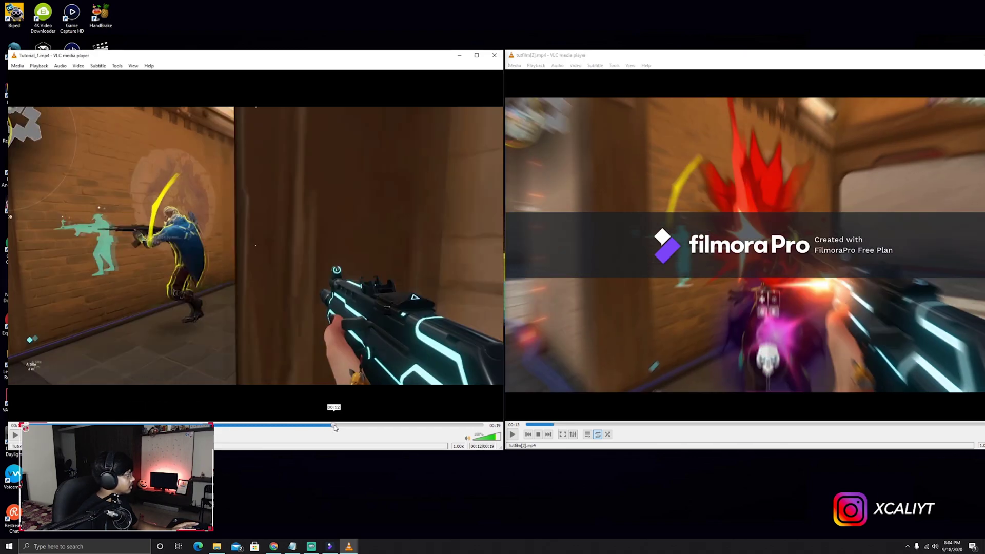
{"action": "left_click_drag", "start_coordinate": [335, 426], "coordinate": [344, 426]}
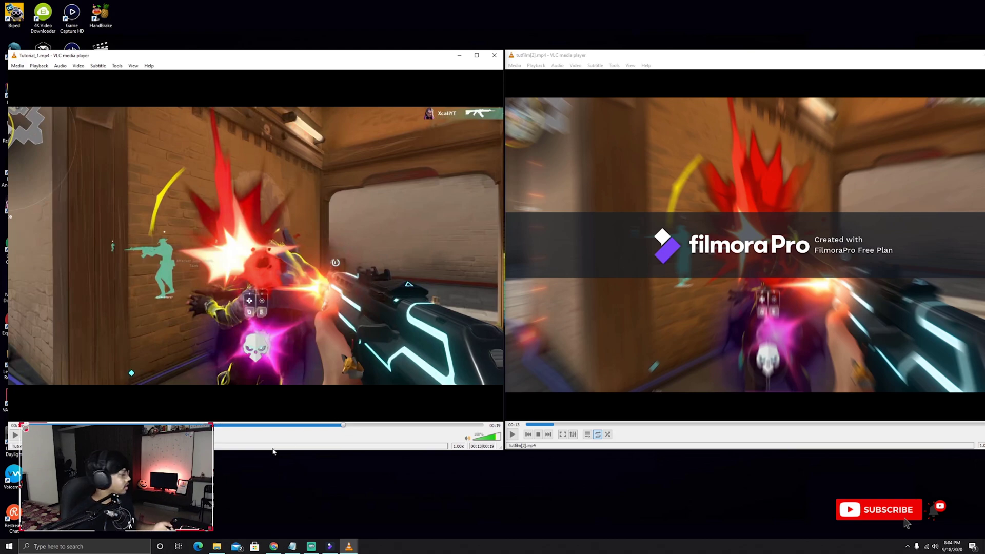
{"action": "left_click", "coordinate": [330, 547]}
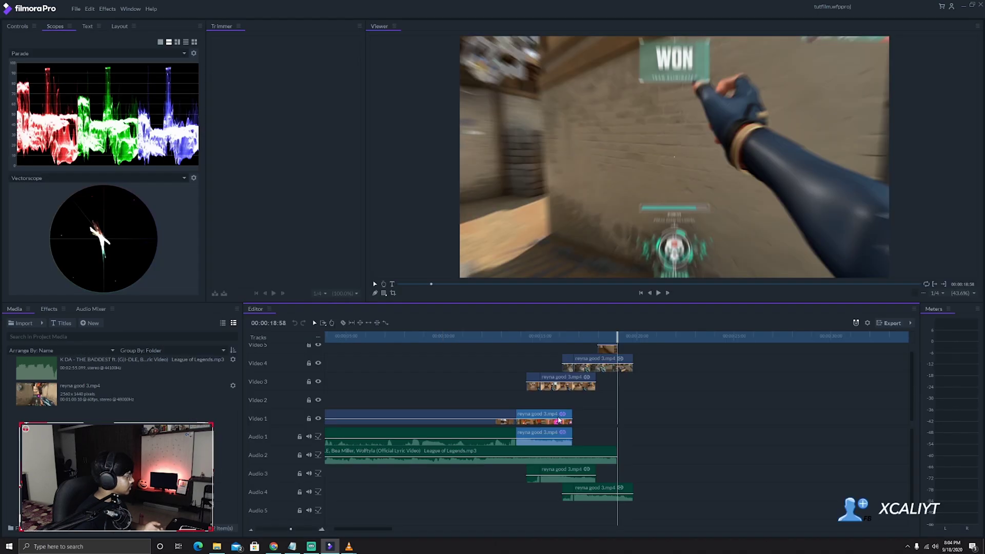
{"action": "left_click", "coordinate": [101, 12]}
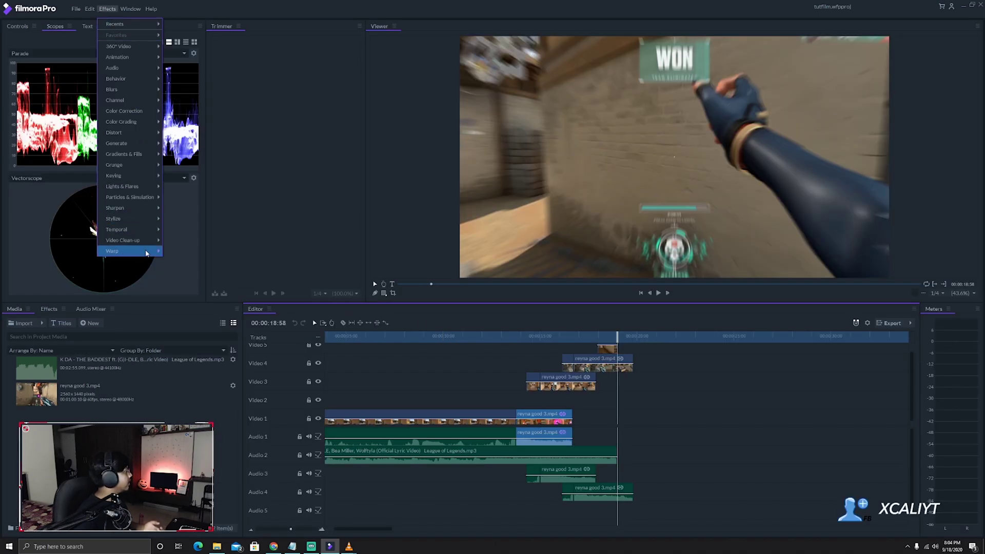
{"action": "mouse_move", "coordinate": [144, 234]}
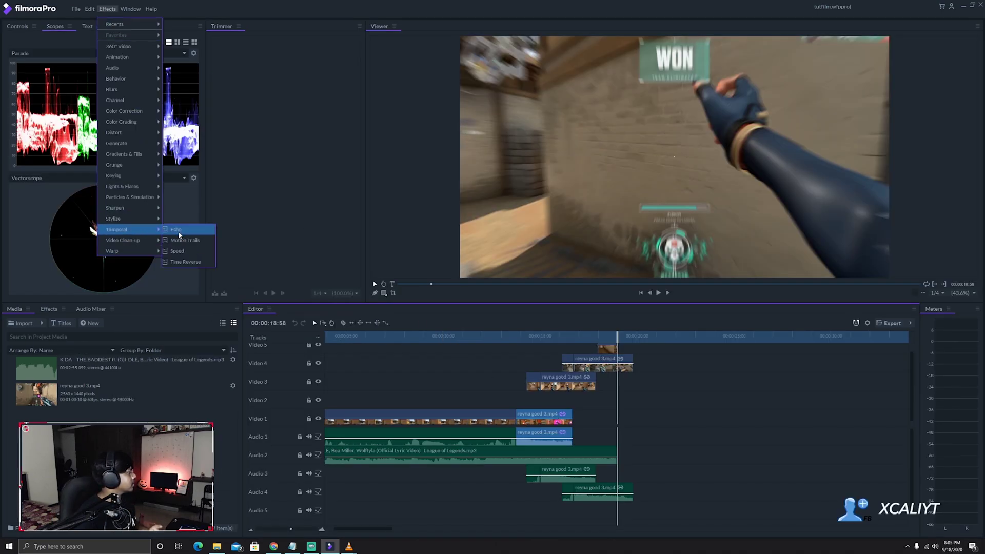